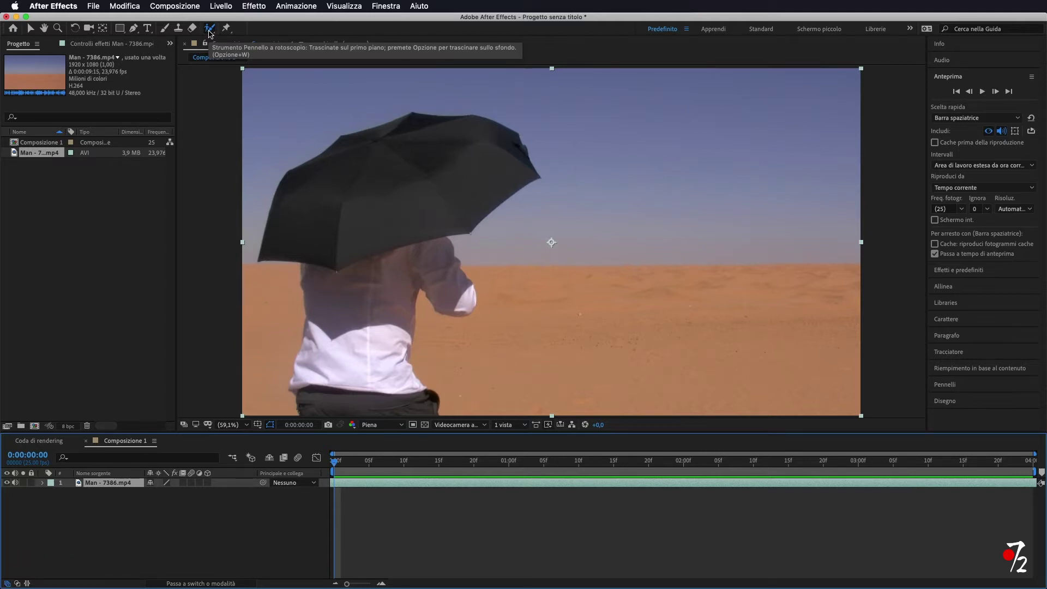
Open Man - 7386.mp4 in its own Layer panel with the Roto Brush tool active
click(210, 29)
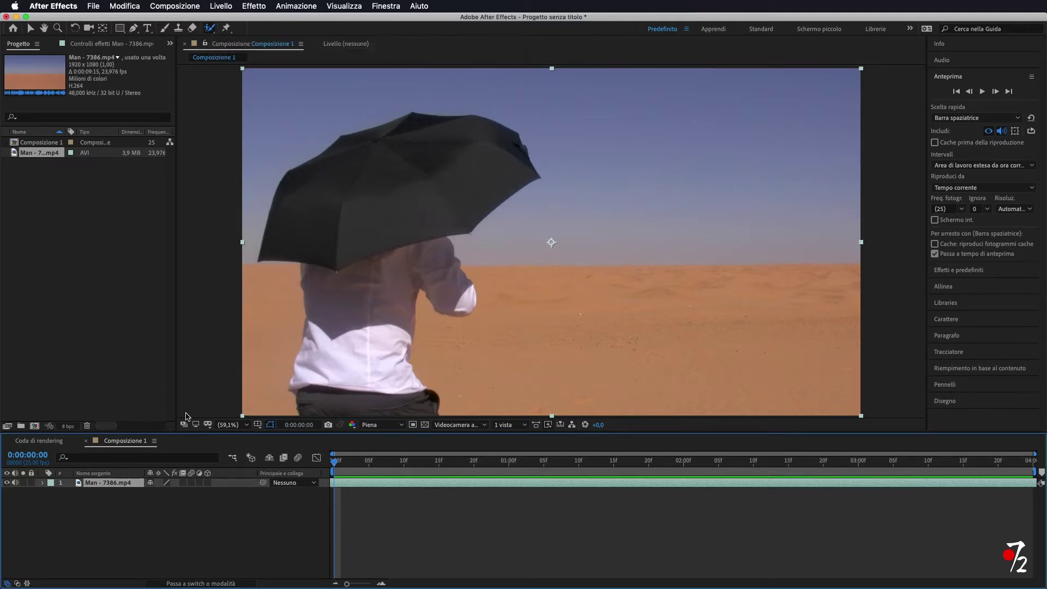
double_click(96, 484)
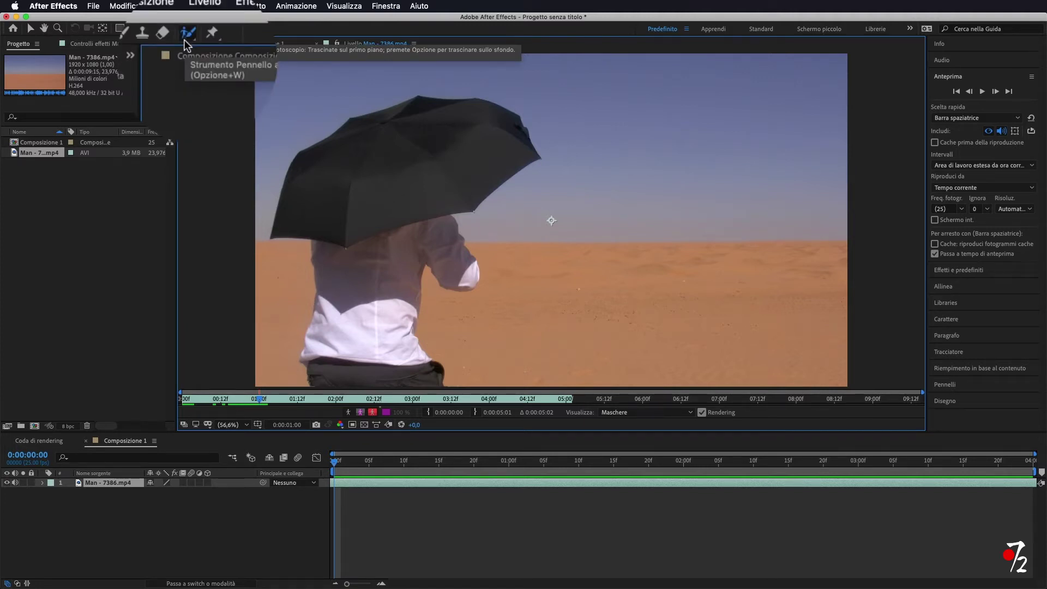
click(210, 28)
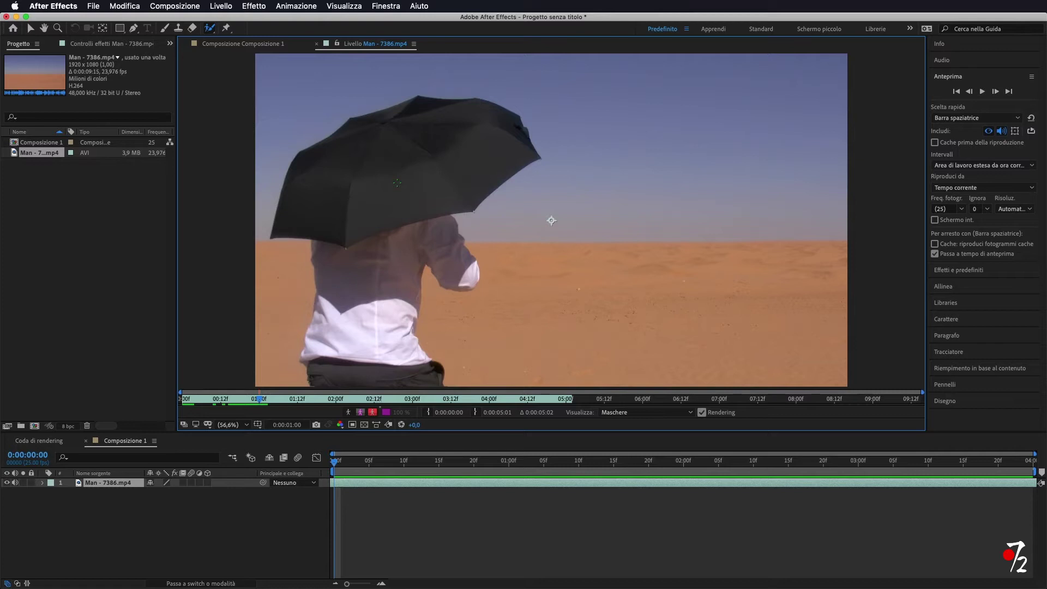
Resize the Roto Brush and paint a foreground stroke over the umbrella and man
drag(397, 183, 413, 180)
drag(442, 163, 406, 165)
mouse_move(288, 226)
mouse_down()
mouse_move(361, 133)
mouse_move(510, 141)
mouse_up()
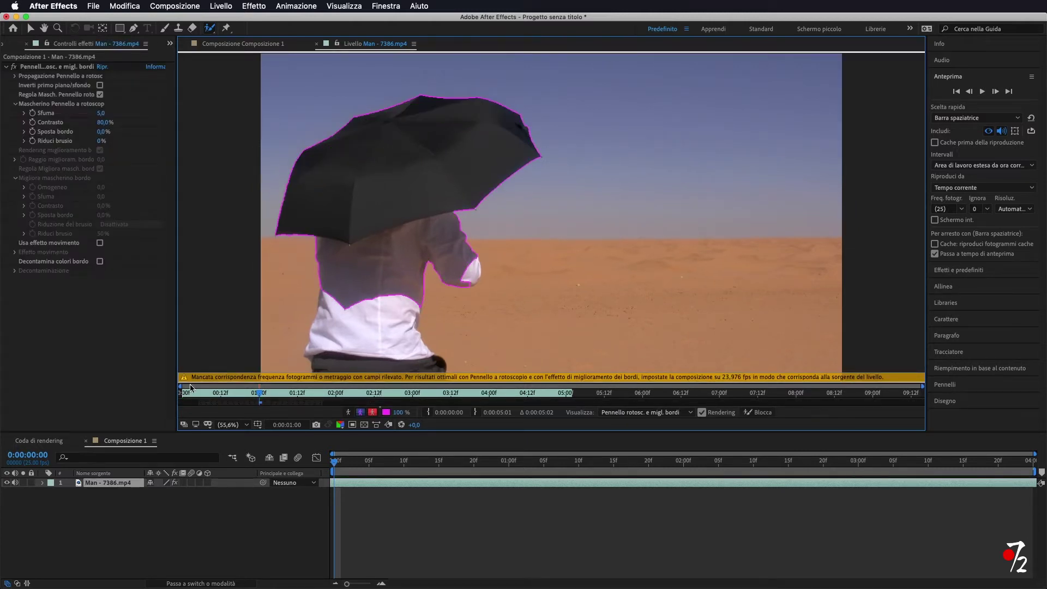
key(v)
Set Composizione 1's frame rate to 23,976 fps in its composition settings
right_click(125, 444)
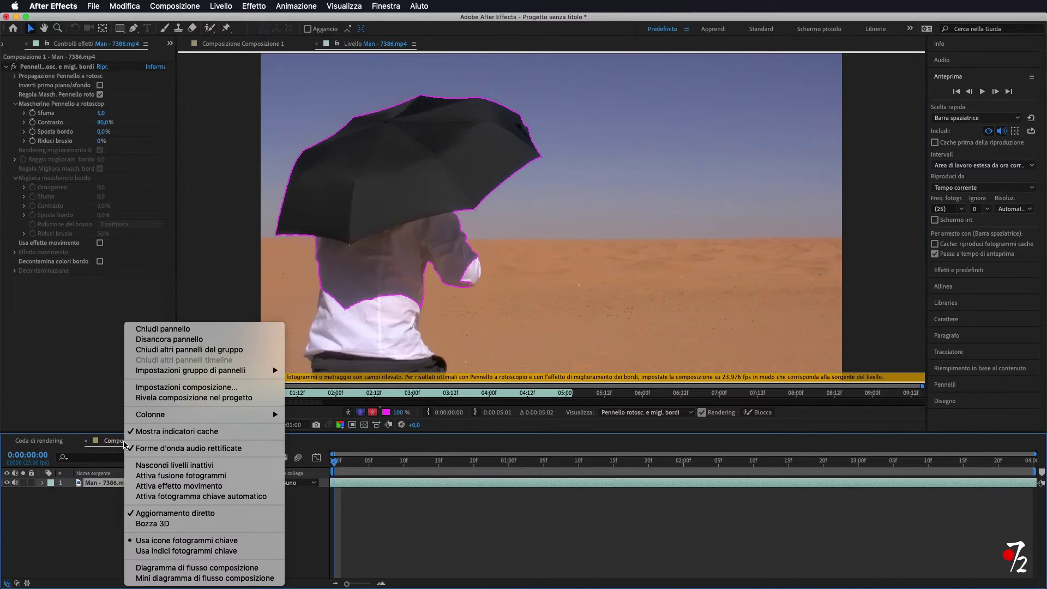
click(109, 535)
right_click(115, 447)
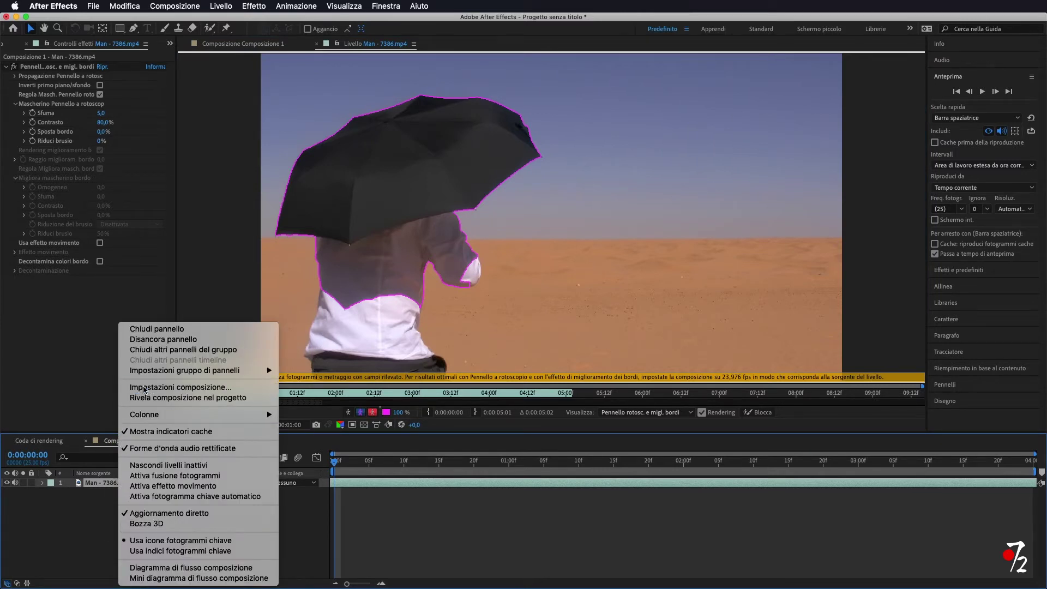
click(145, 388)
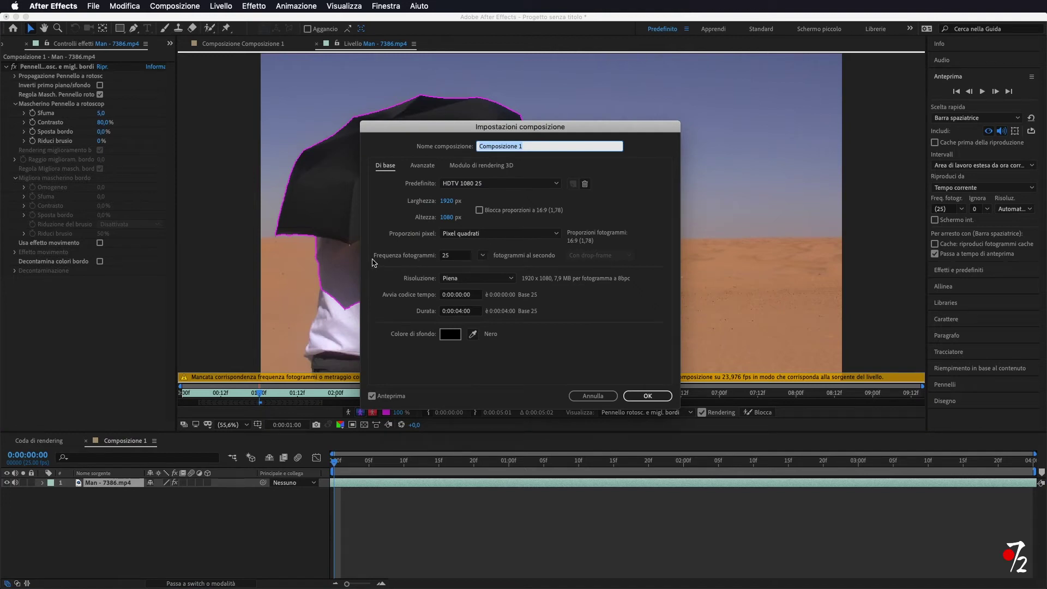
click(483, 256)
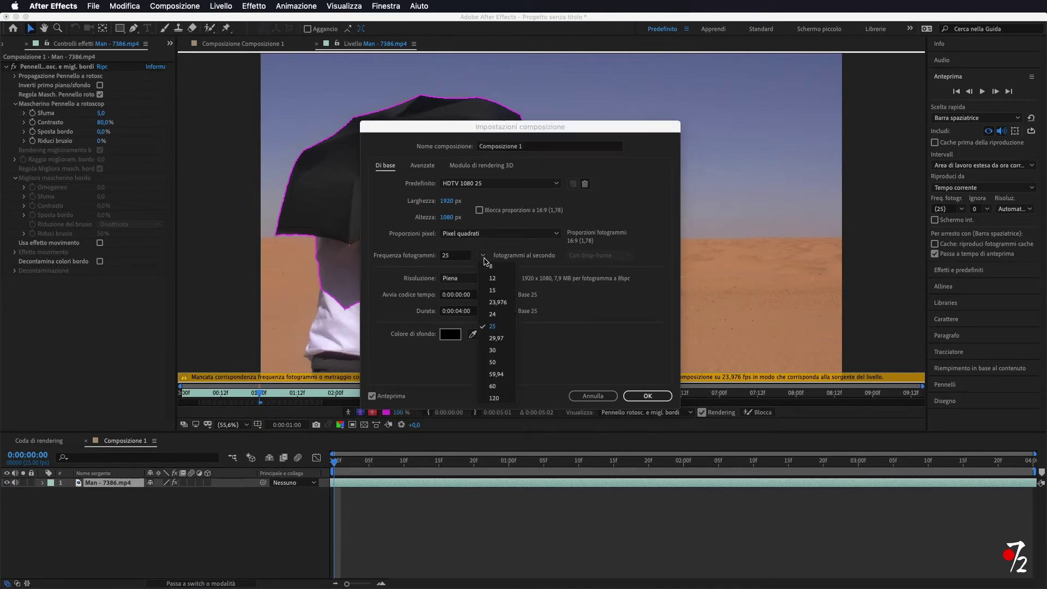
click(497, 302)
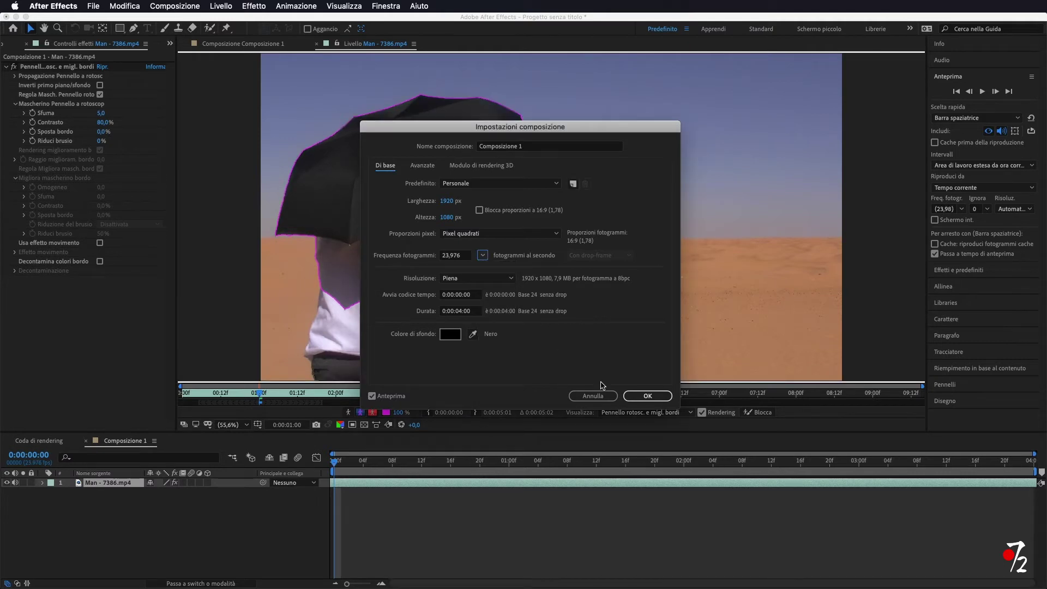
click(655, 396)
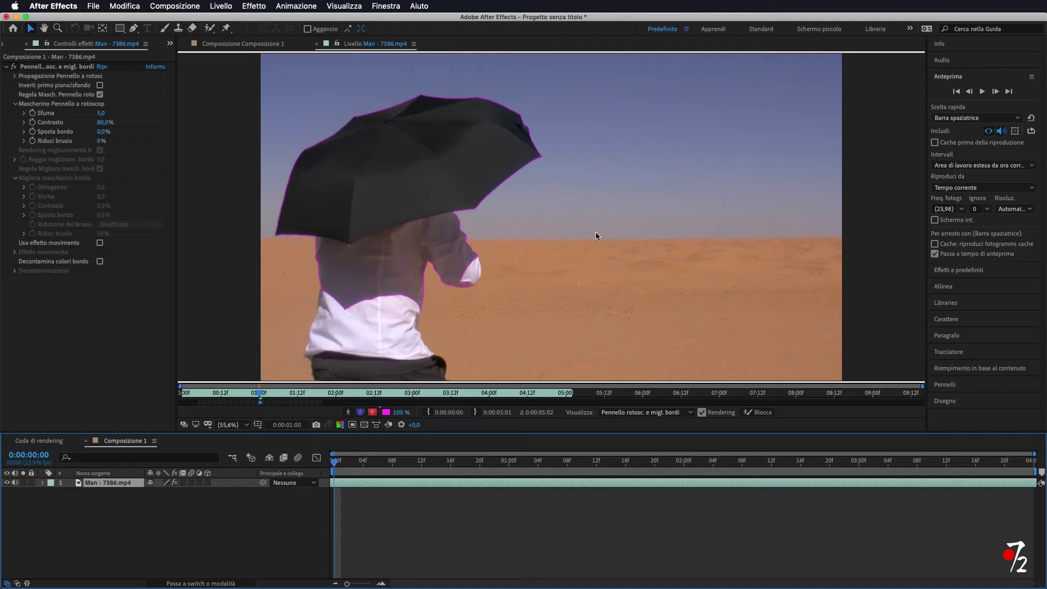
Add the lower shirt and the man's hand to the roto foreground
click(211, 29)
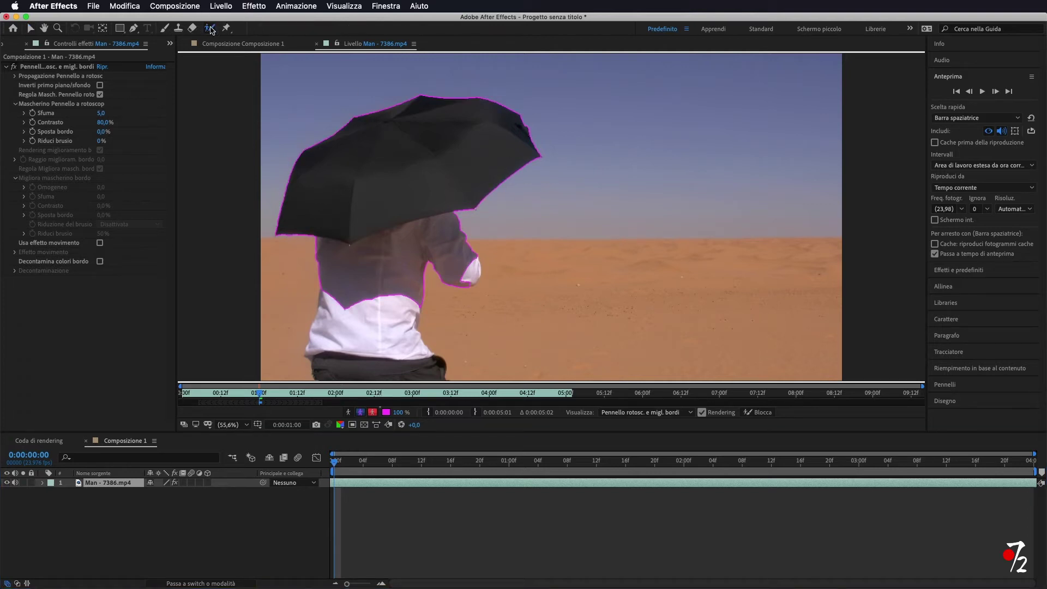
mouse_move(320, 347)
mouse_down()
mouse_move(326, 297)
mouse_move(385, 139)
mouse_up()
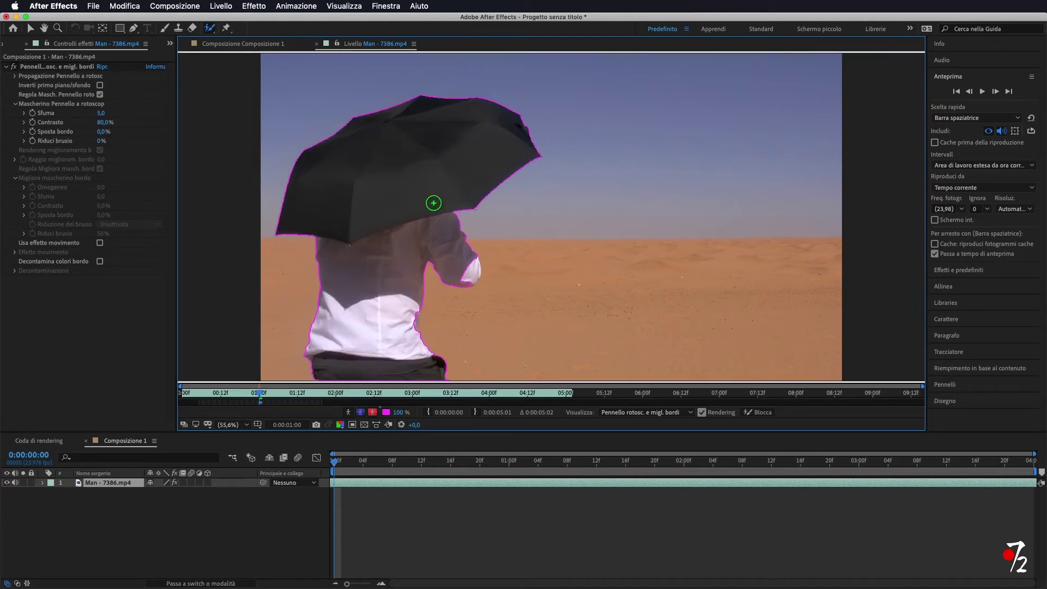
drag(464, 263, 473, 274)
Zoom in and refine the outline along both shirt edges with a smaller brush
scroll(404, 257, up, 1)
scroll(393, 256, up, 1)
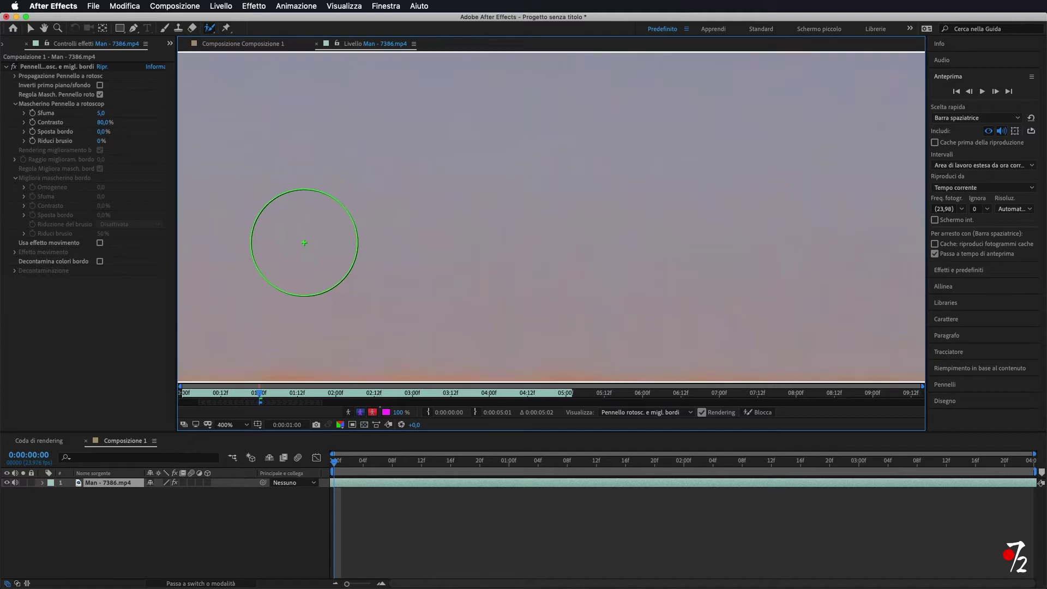
drag(304, 242, 404, 317)
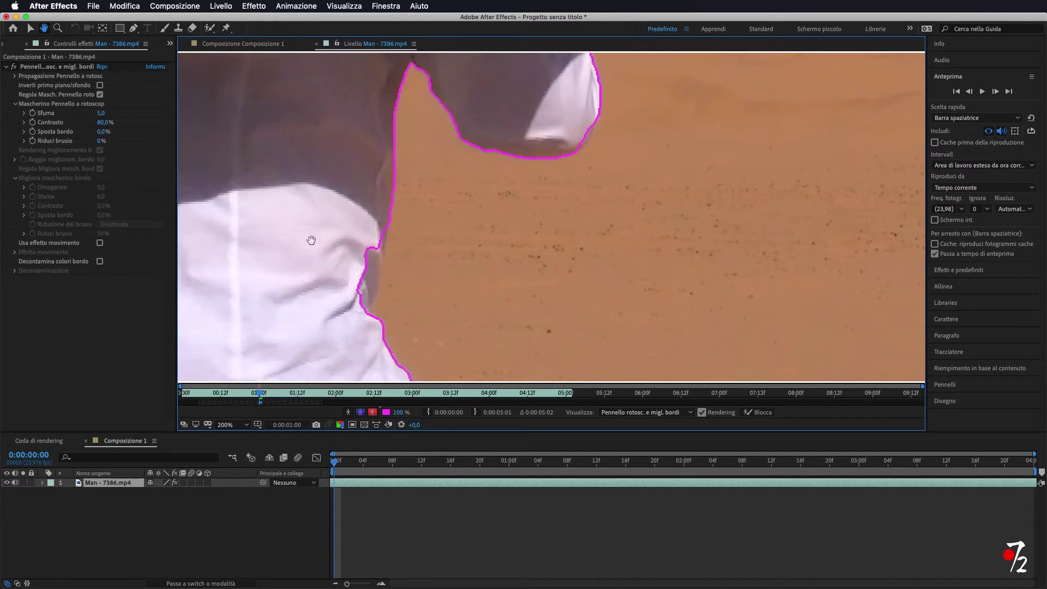
key(alt+w)
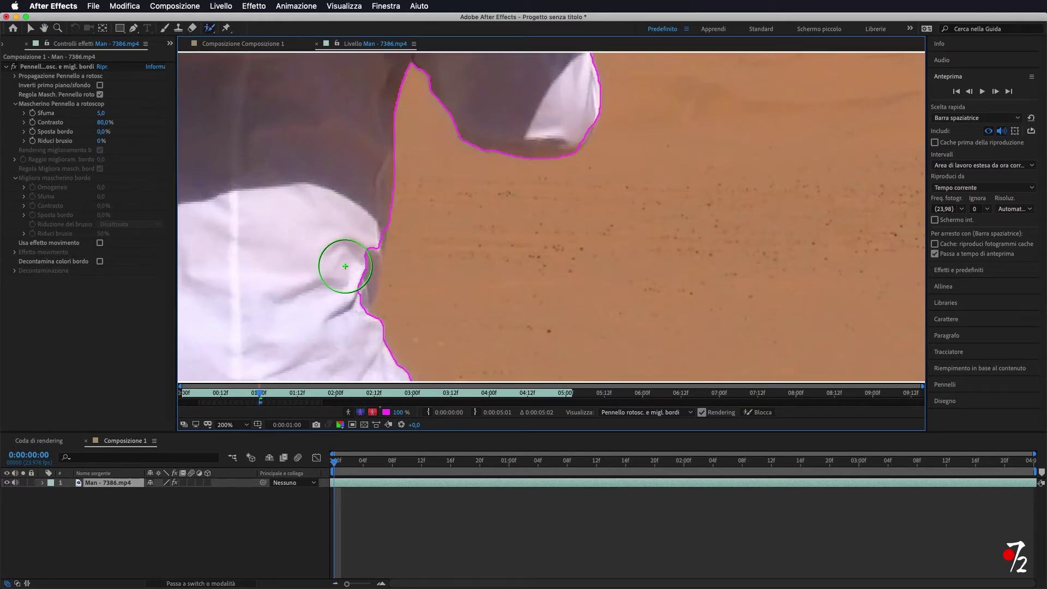
drag(345, 267, 361, 265)
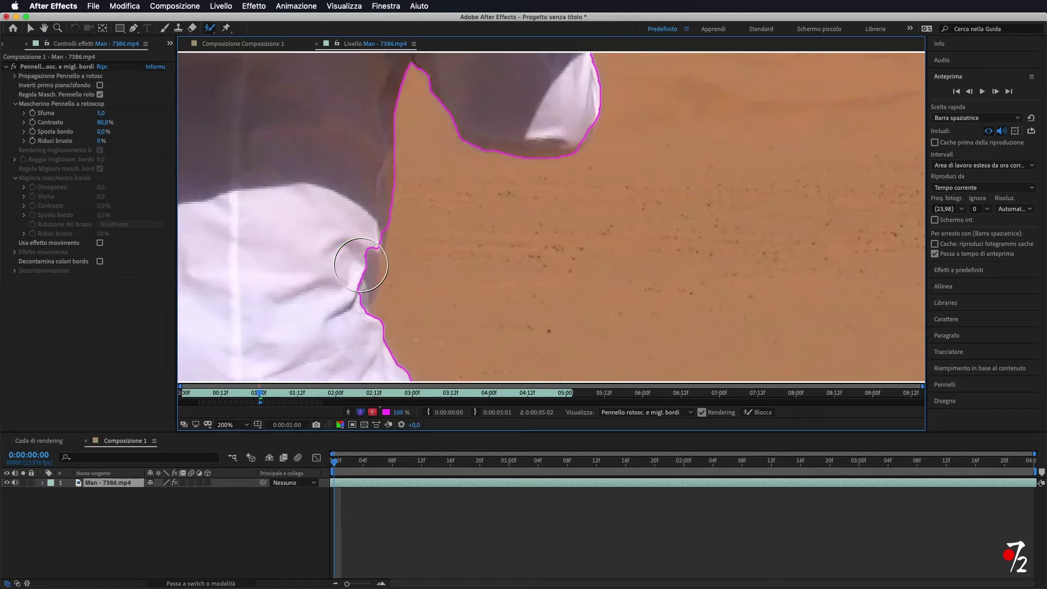
drag(374, 252, 360, 303)
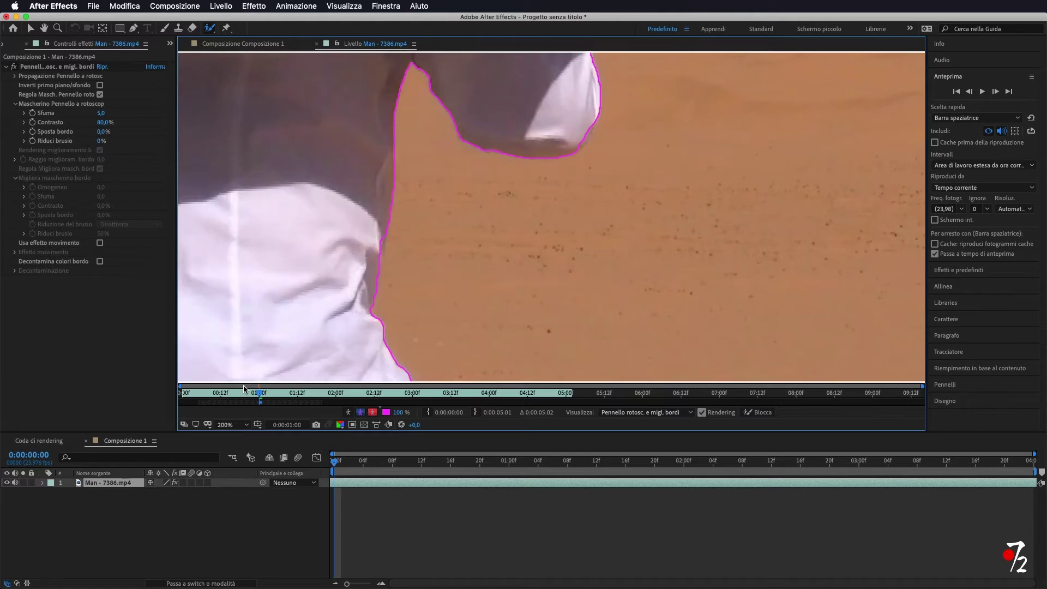
drag(379, 234, 375, 272)
mouse_move(276, 246)
mouse_down()
mouse_move(486, 231)
mouse_move(535, 334)
mouse_up()
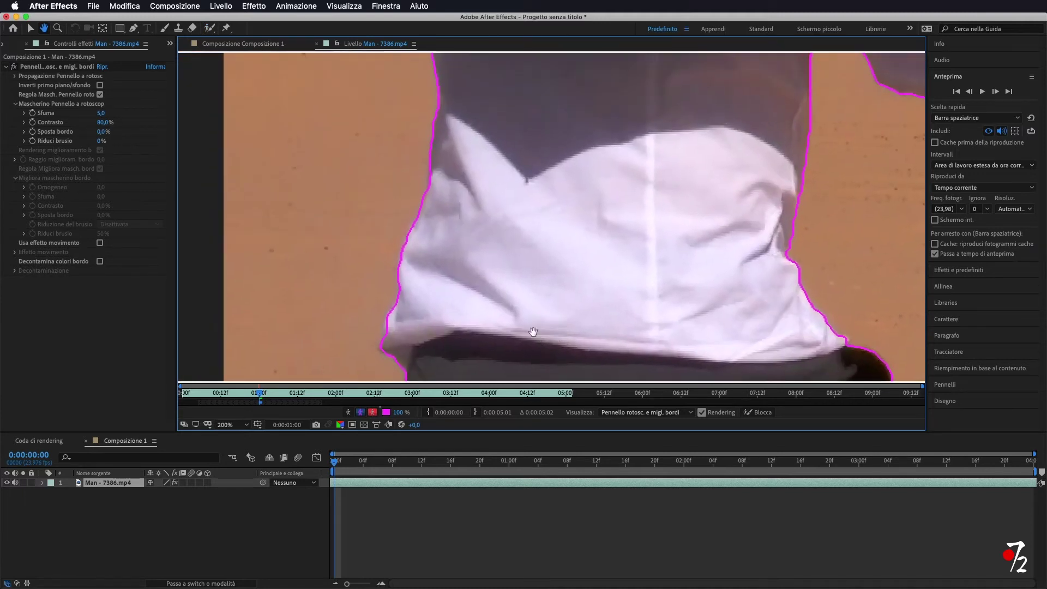
drag(388, 346, 398, 319)
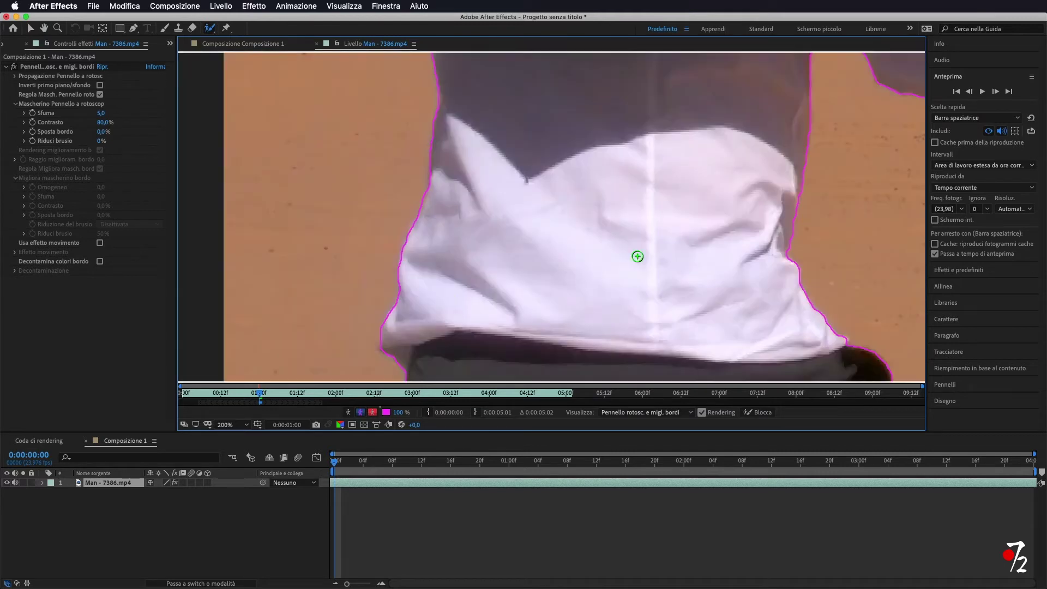
drag(414, 234, 404, 278)
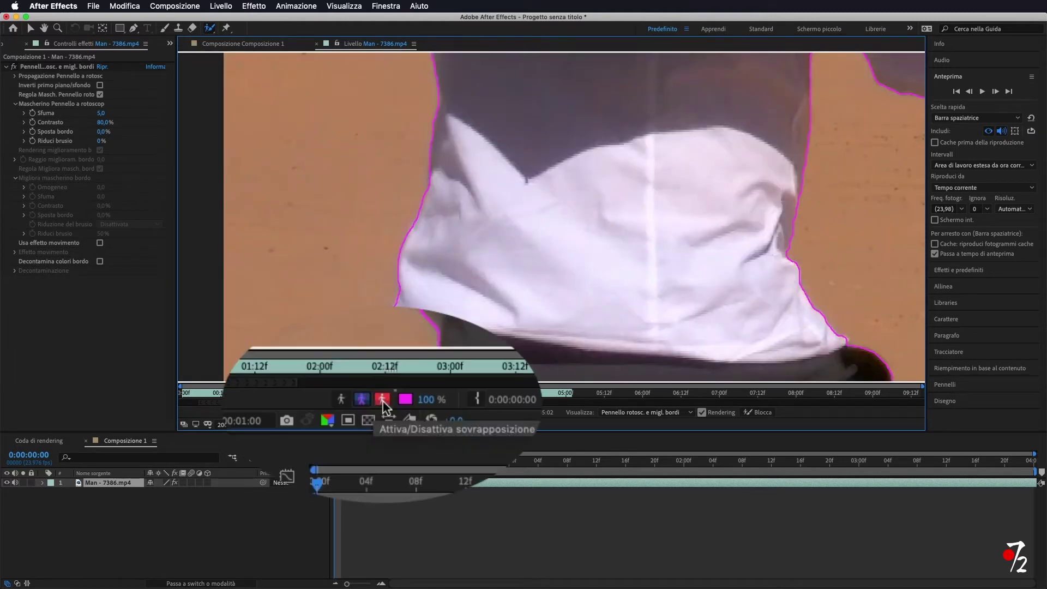
Compare the Alpha, Alpha Boundary and Alpha Overlay views, ending on the red Alpha Overlay
click(372, 412)
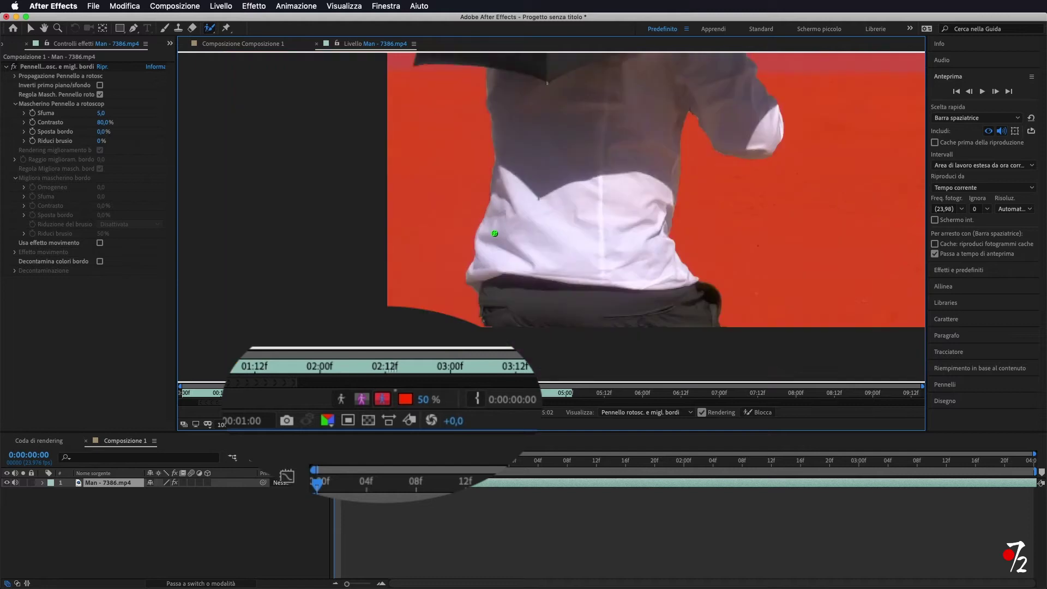
scroll(494, 233, down, 2)
key(h)
drag(604, 156, 450, 235)
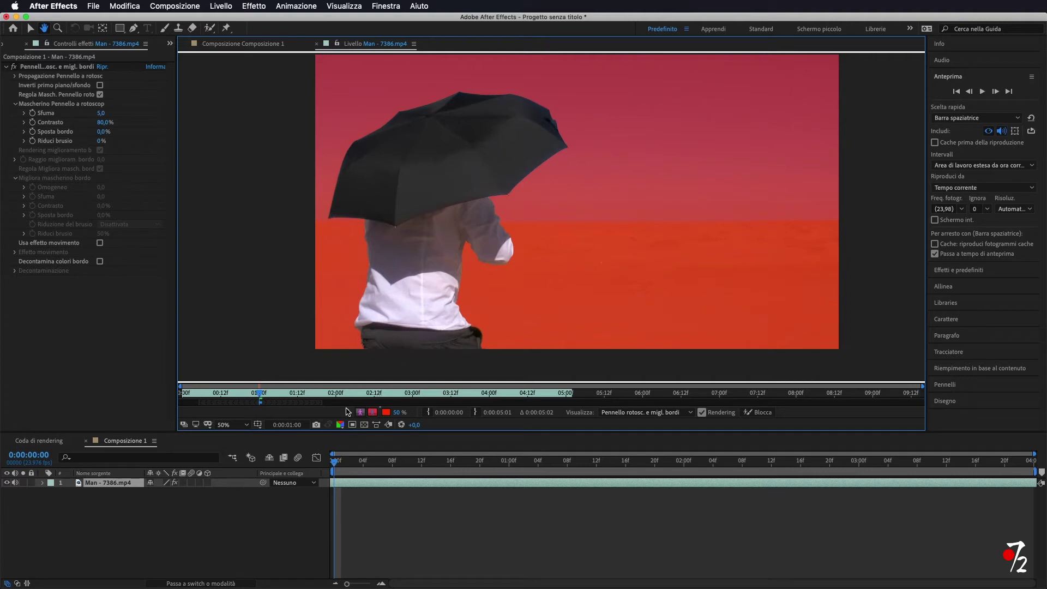
click(348, 412)
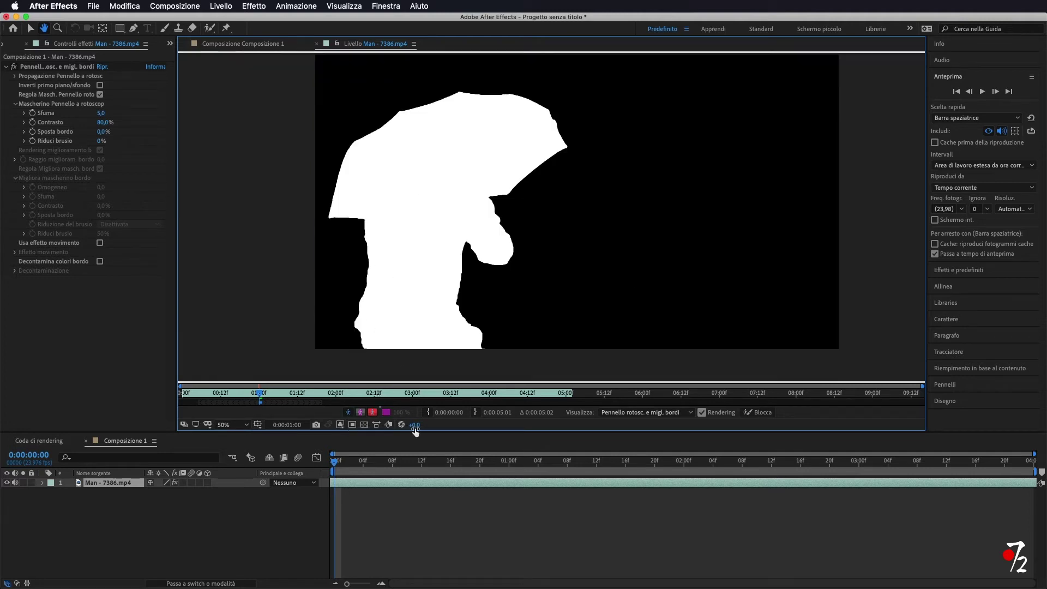
click(372, 413)
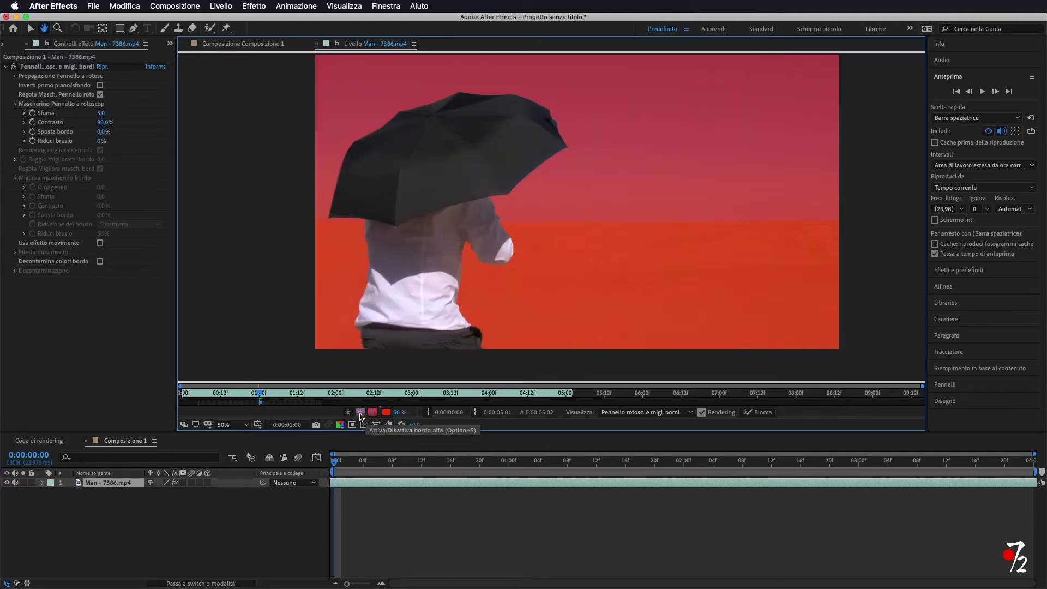
click(360, 412)
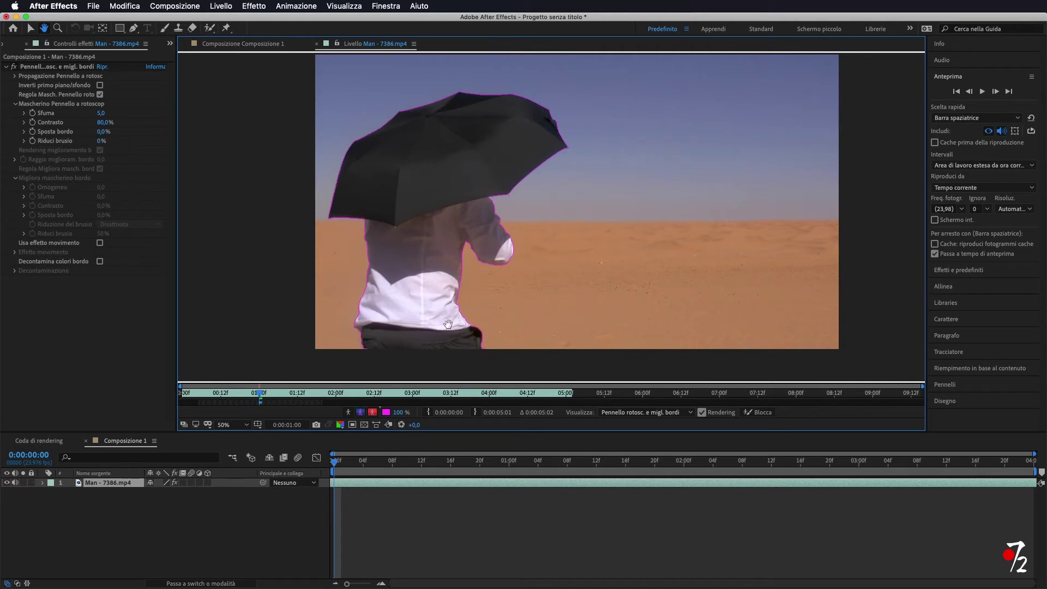
click(371, 413)
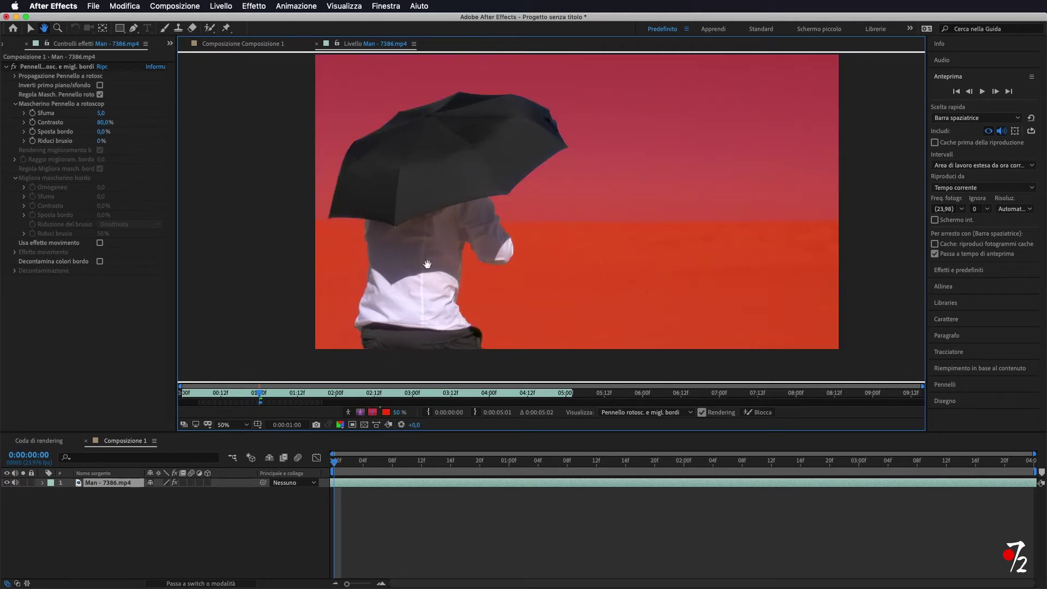
click(373, 412)
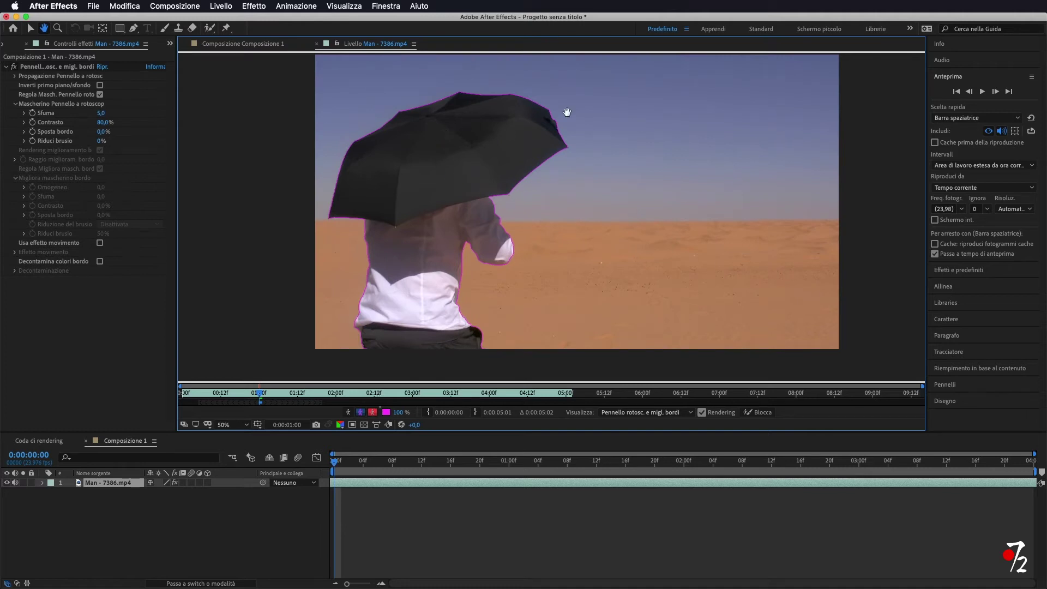
key(slash)
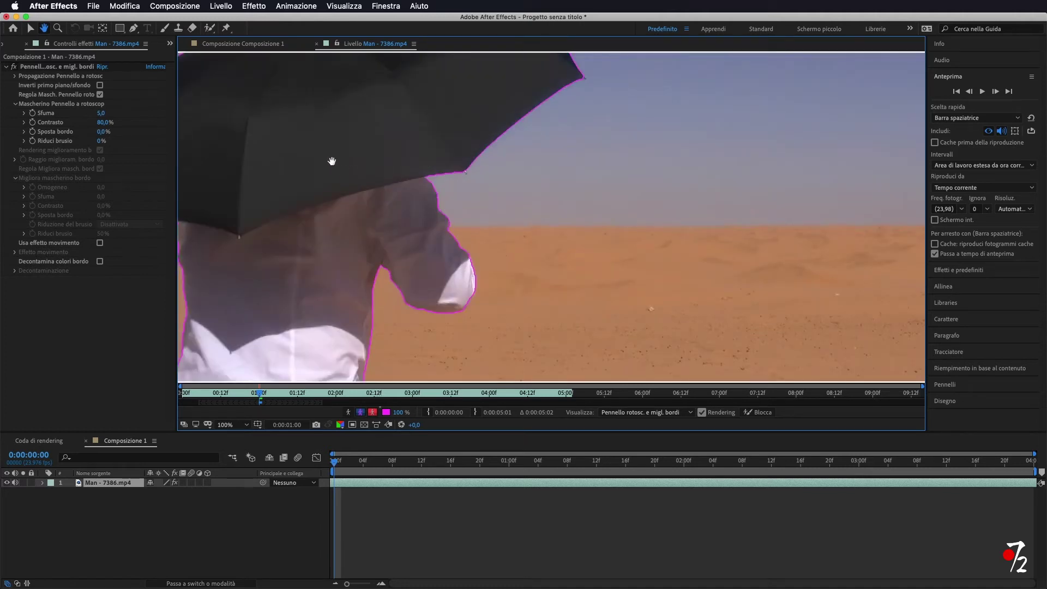
drag(316, 164, 600, 145)
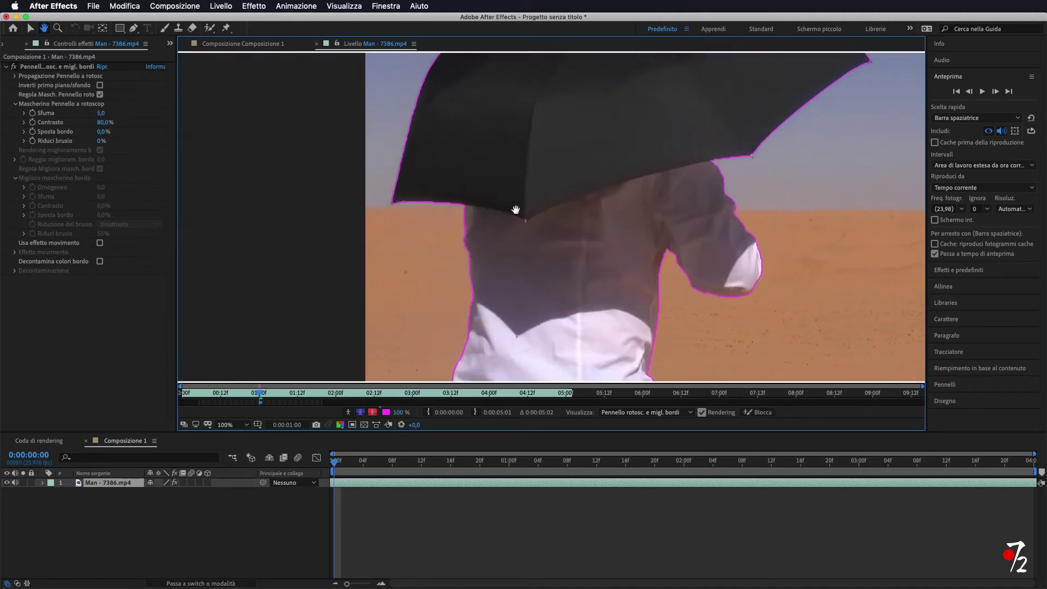
scroll(515, 210, up, 1)
mouse_move(446, 219)
mouse_down()
mouse_move(708, 187)
mouse_move(486, 71)
mouse_up()
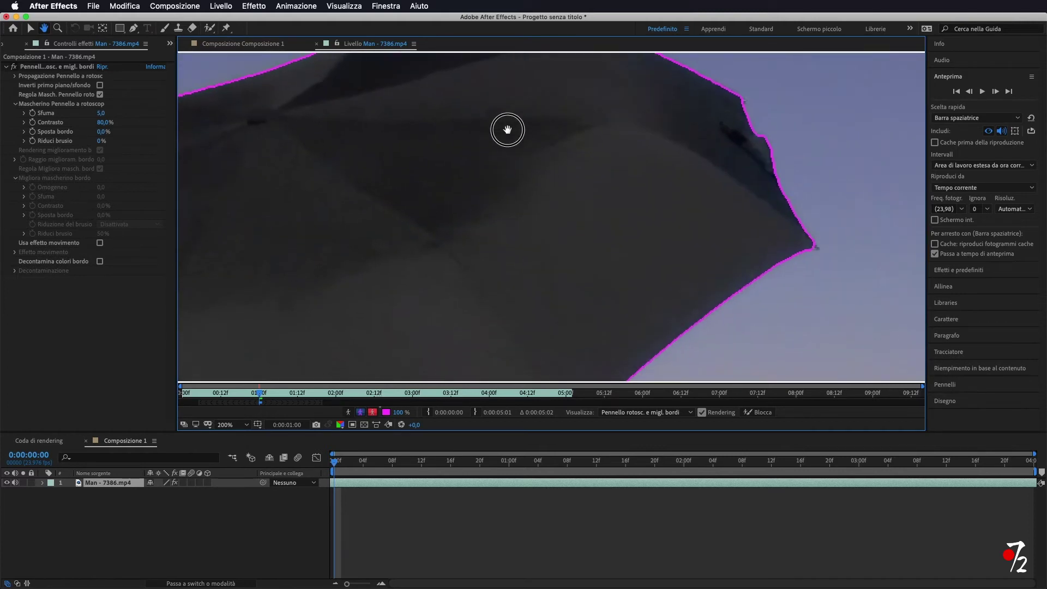
key(comma)
key(comma)
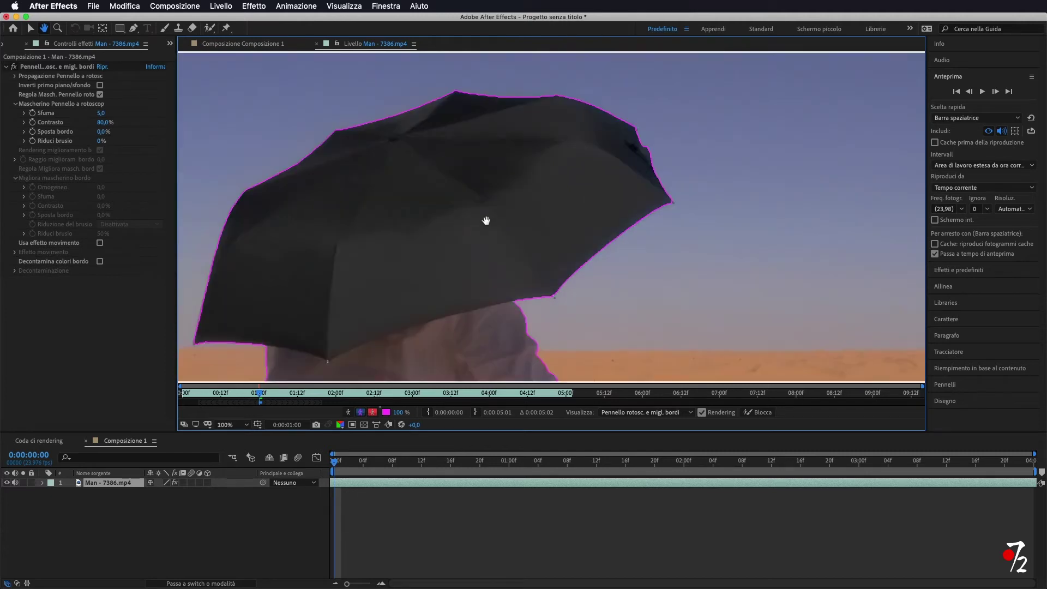
key(comma)
drag(625, 226, 580, 179)
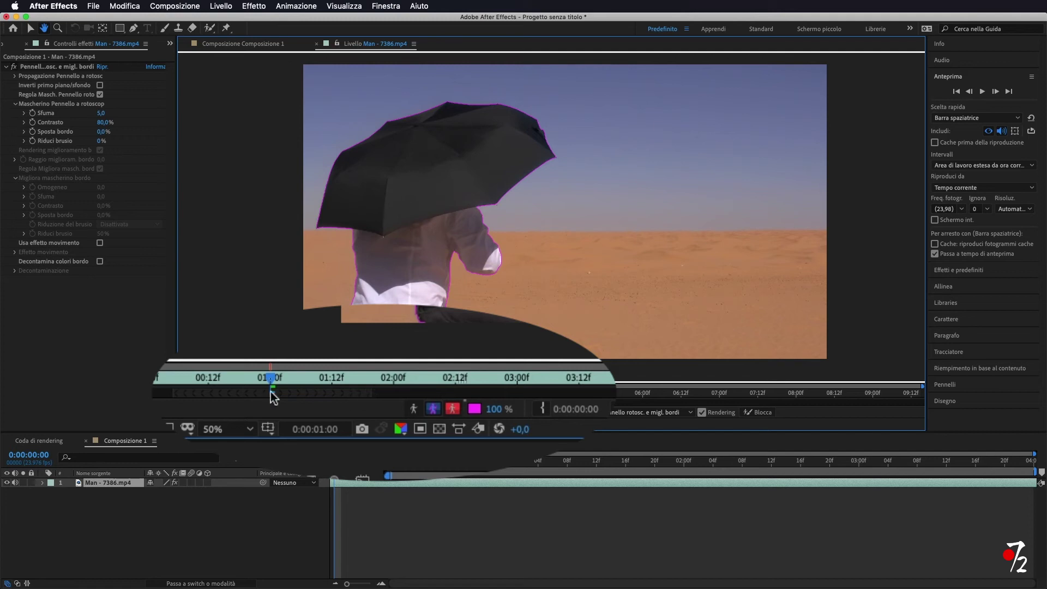
Drag the Roto Brush propagation span's end handle out to about 05:00
drag(370, 391, 572, 393)
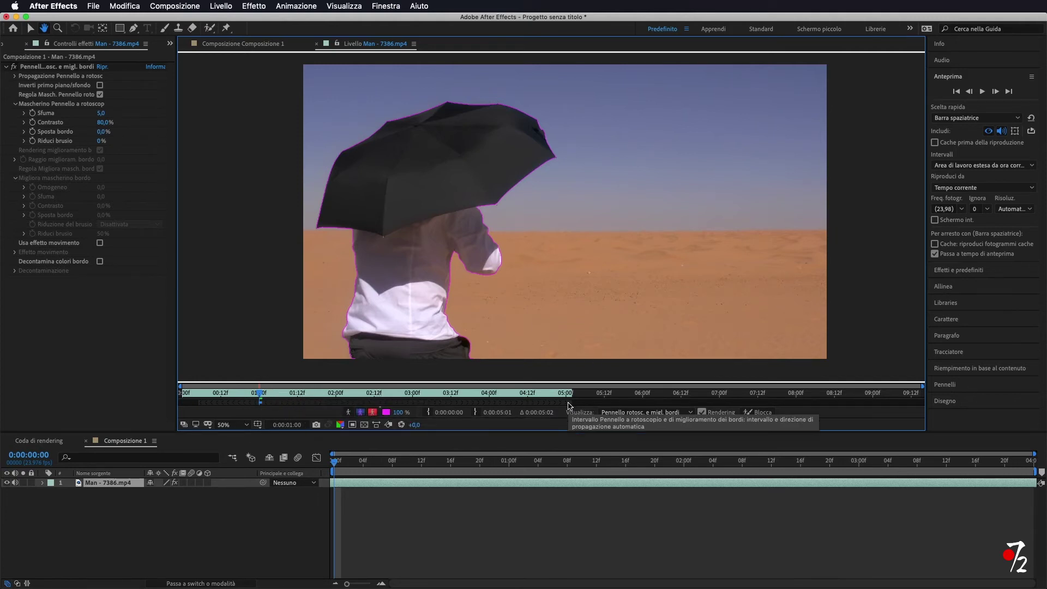
drag(571, 402, 304, 402)
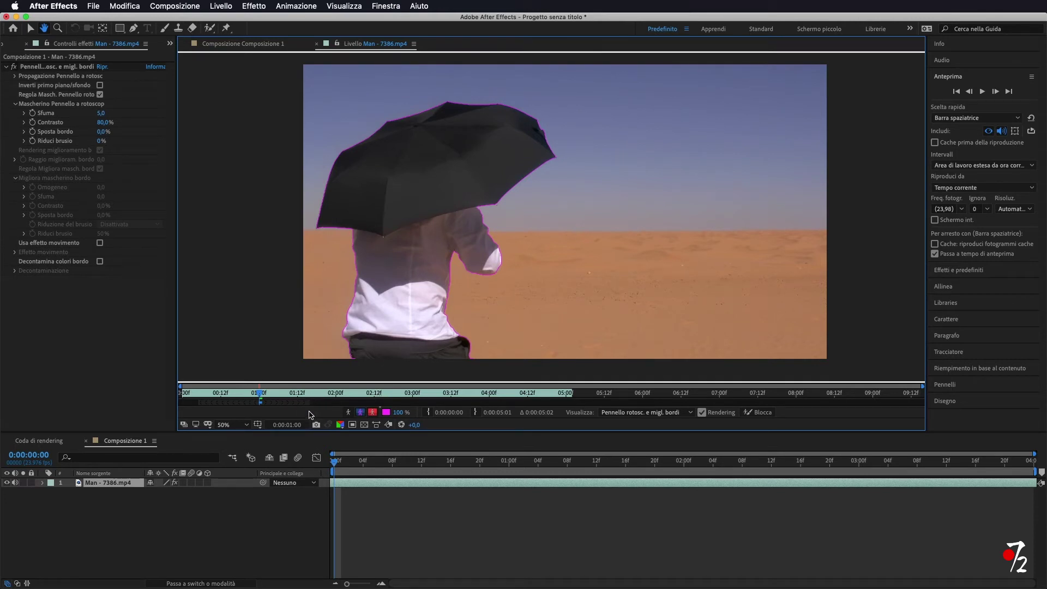
drag(312, 402, 572, 406)
On frame 1, zoom in and paint the right shirt edge into the mask, then recentre the view
click(996, 92)
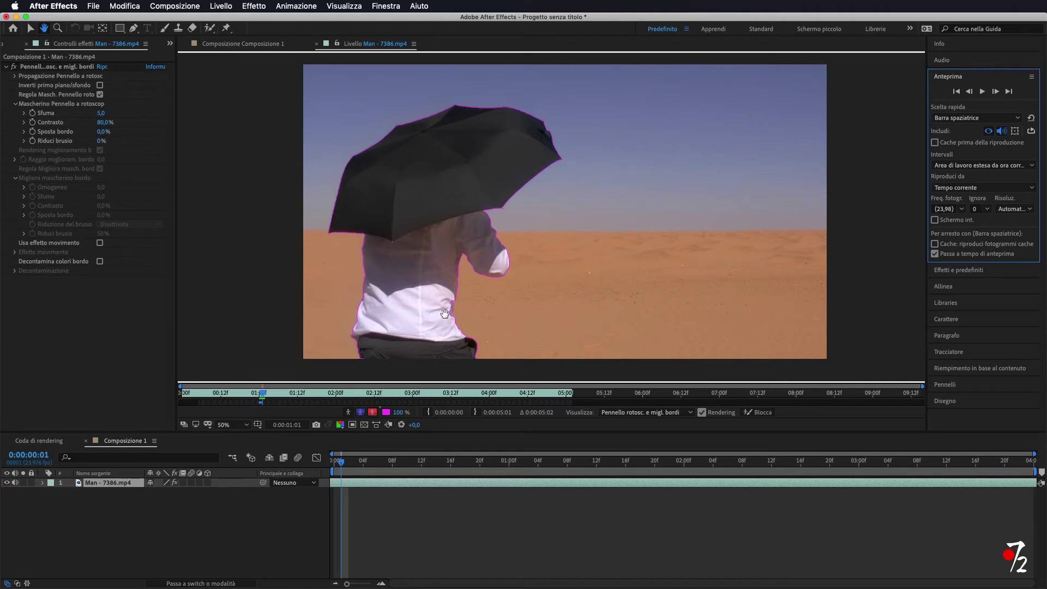
scroll(444, 314, up, 6)
mouse_move(437, 316)
mouse_down()
mouse_move(438, 189)
mouse_move(633, 19)
mouse_up()
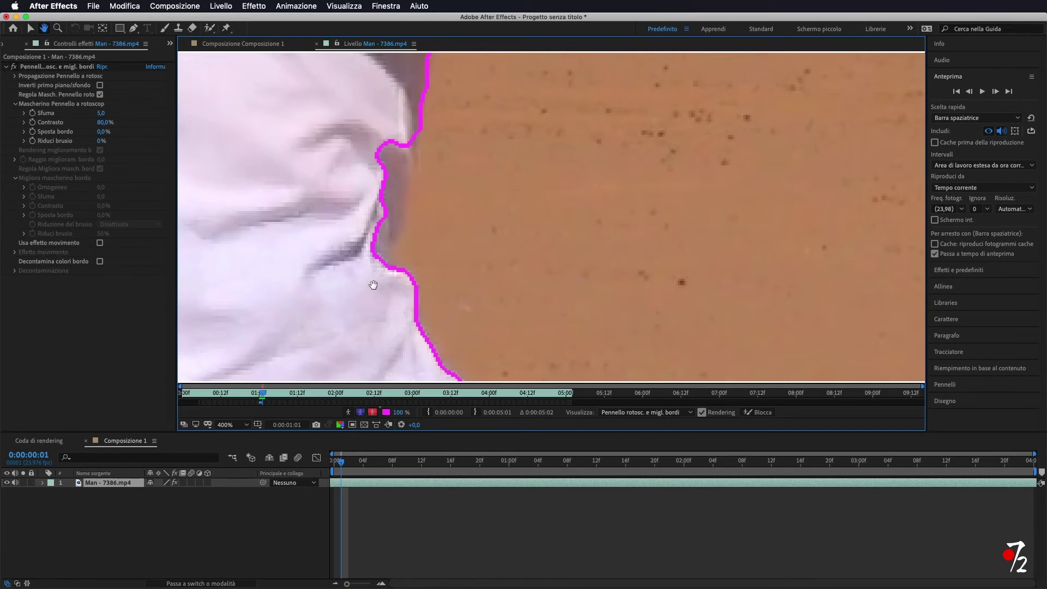
key(alt+w)
drag(380, 145, 382, 221)
scroll(382, 221, down, 2)
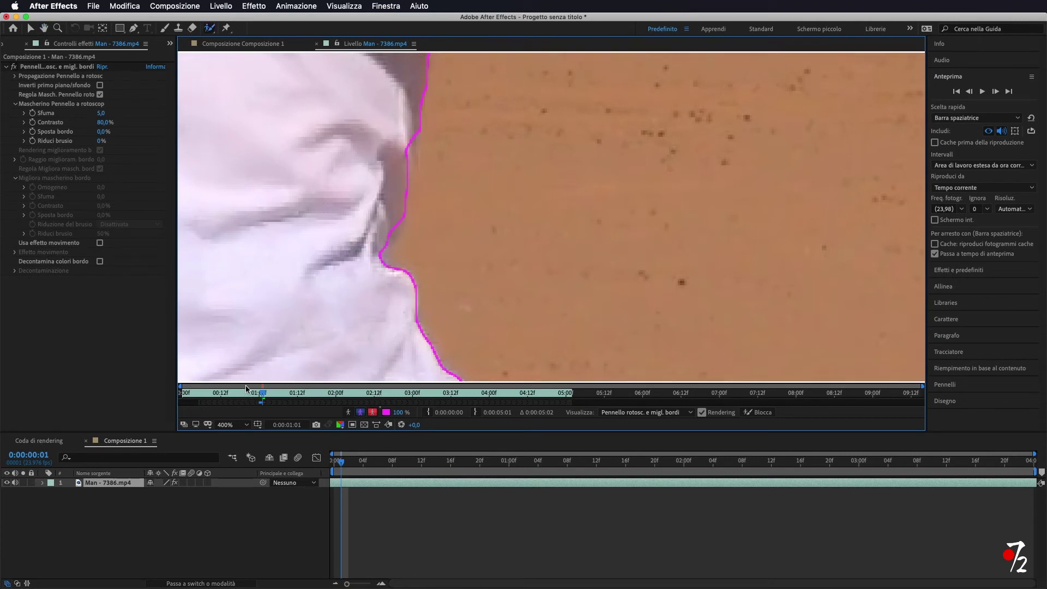
scroll(368, 273, down, 2)
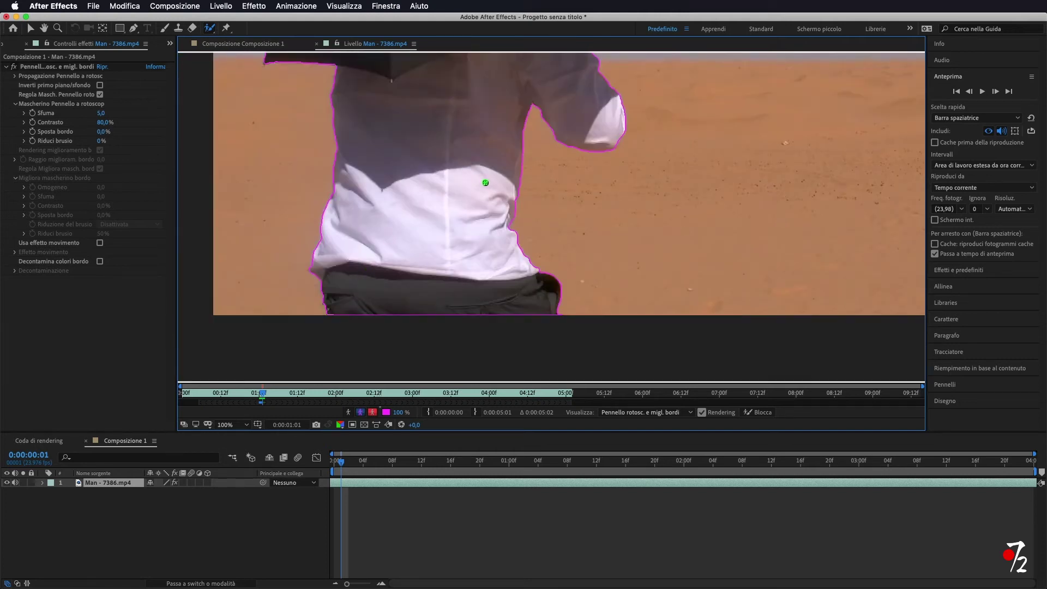
scroll(467, 269, down, 1)
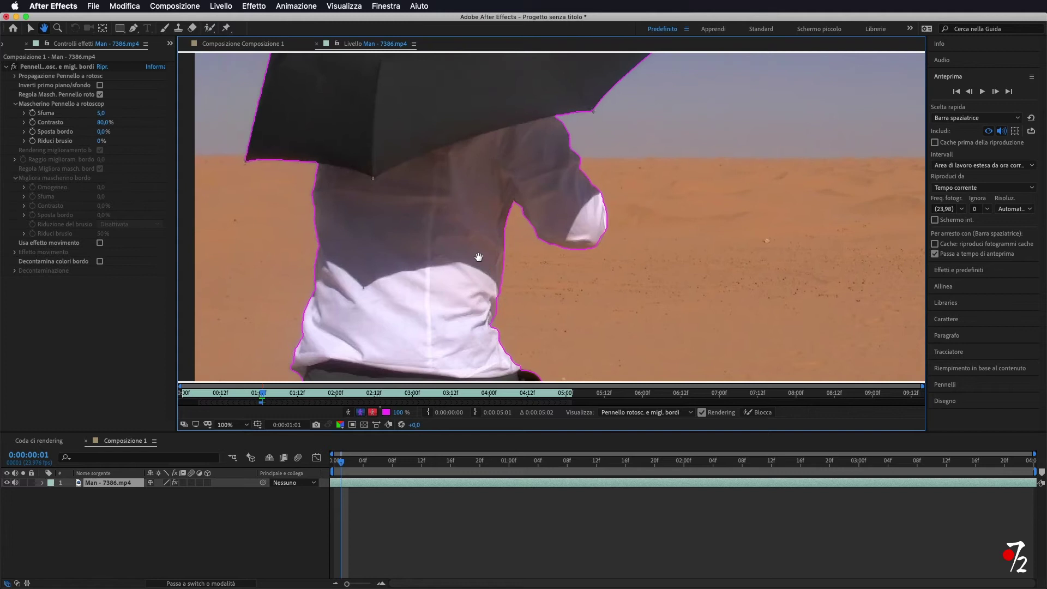
scroll(480, 257, down, 1)
key(h)
drag(591, 188, 514, 236)
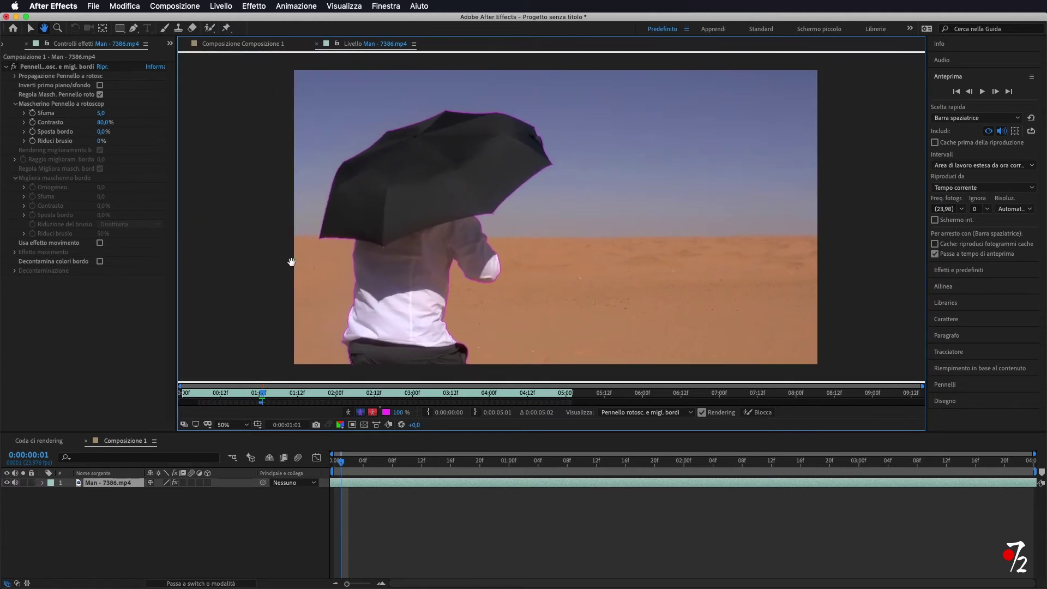
Play the clip to check the outline tracking, then return to frame 0:00:00:10
click(985, 91)
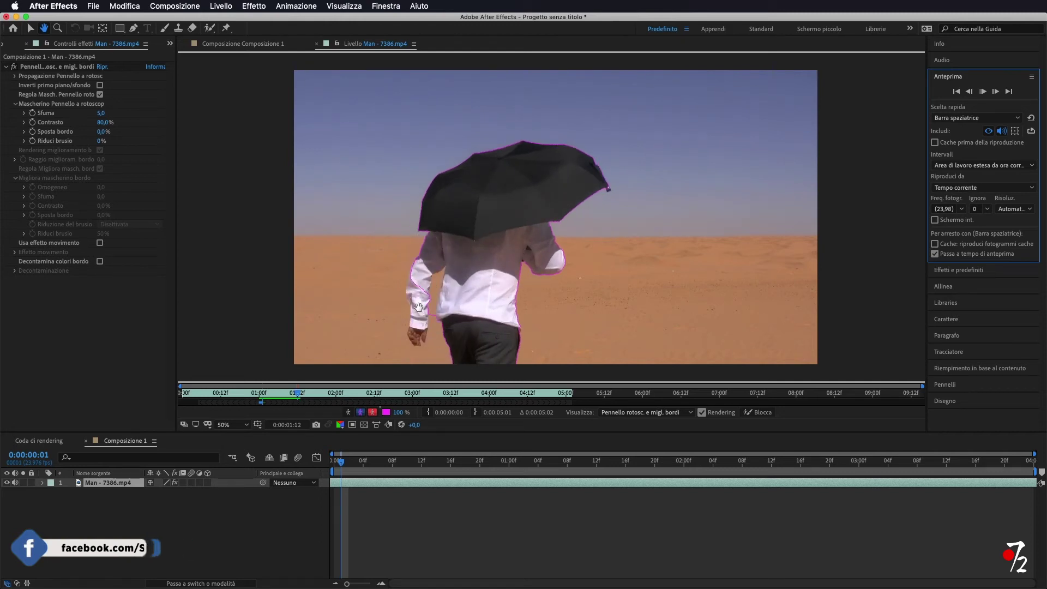
click(994, 91)
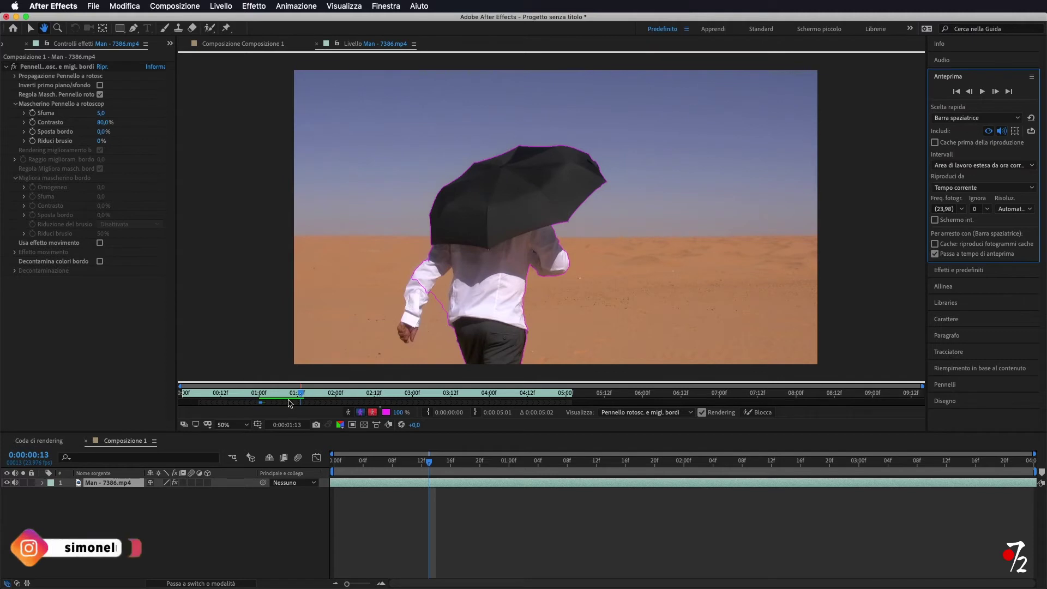
drag(301, 395, 292, 395)
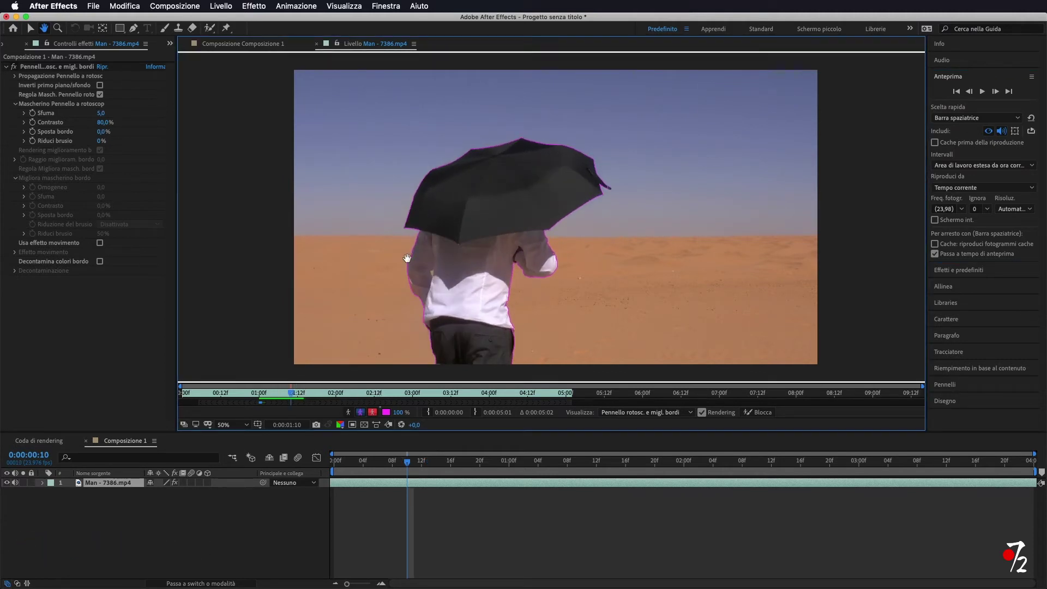
On frame 10, zoom in and Alt-paint the sand gap beside the arm out of the mask
key(period)
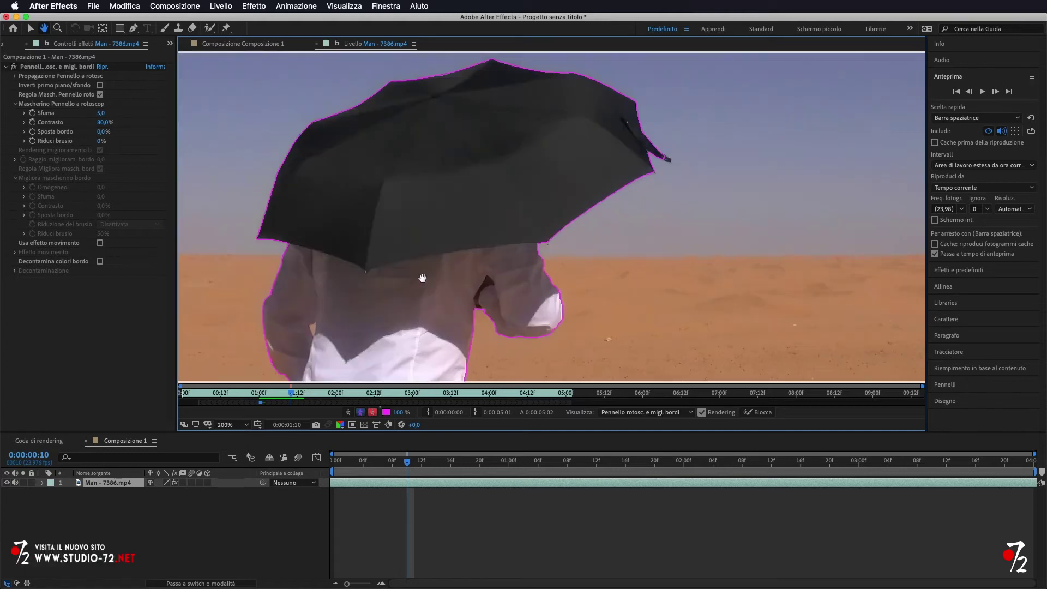
drag(331, 307, 505, 211)
key(period)
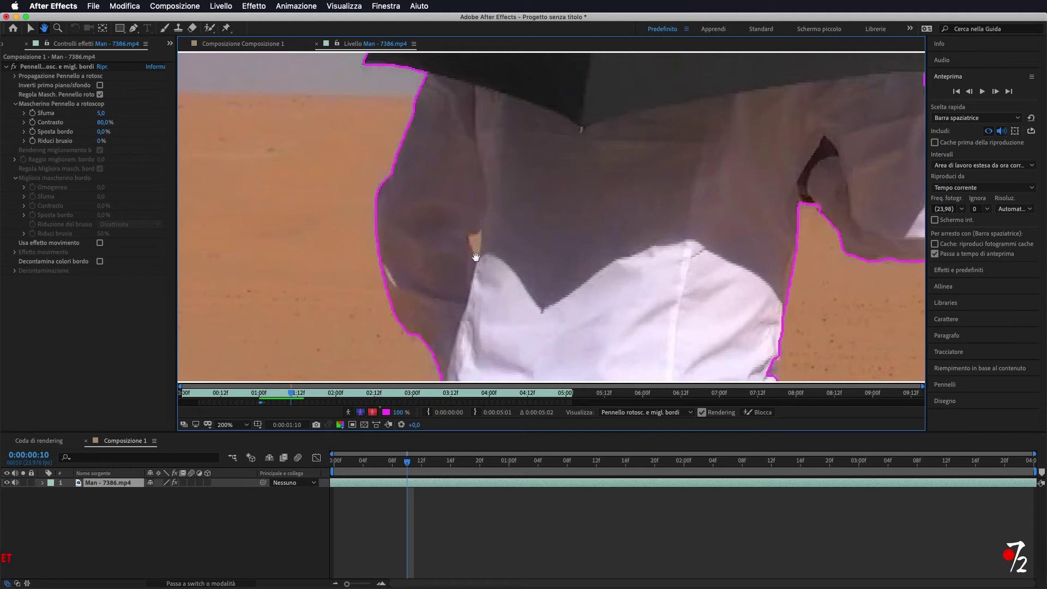
click(207, 29)
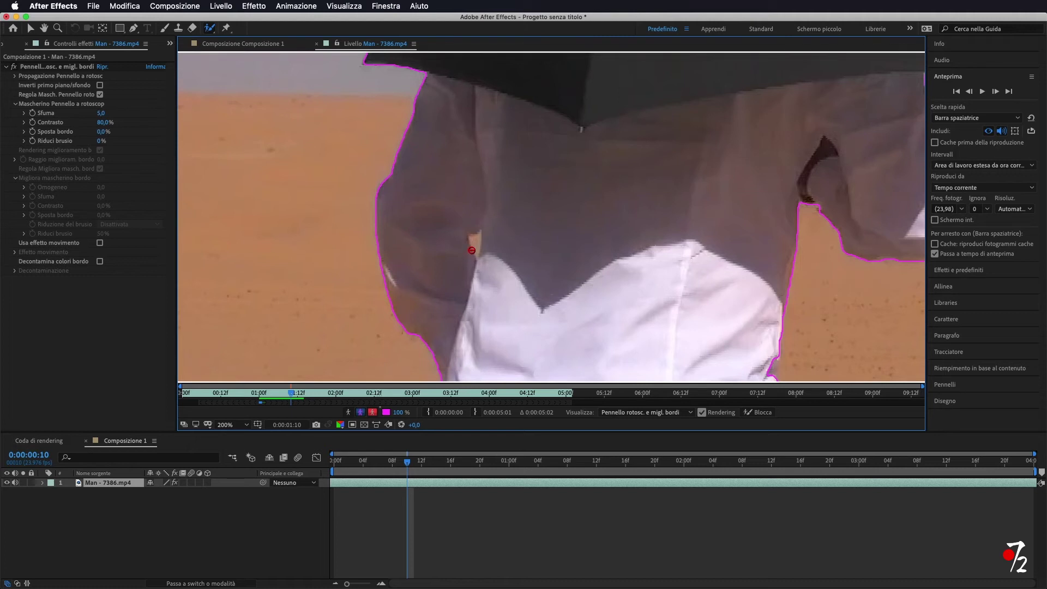
drag(476, 239, 477, 245)
scroll(609, 198, down, 2)
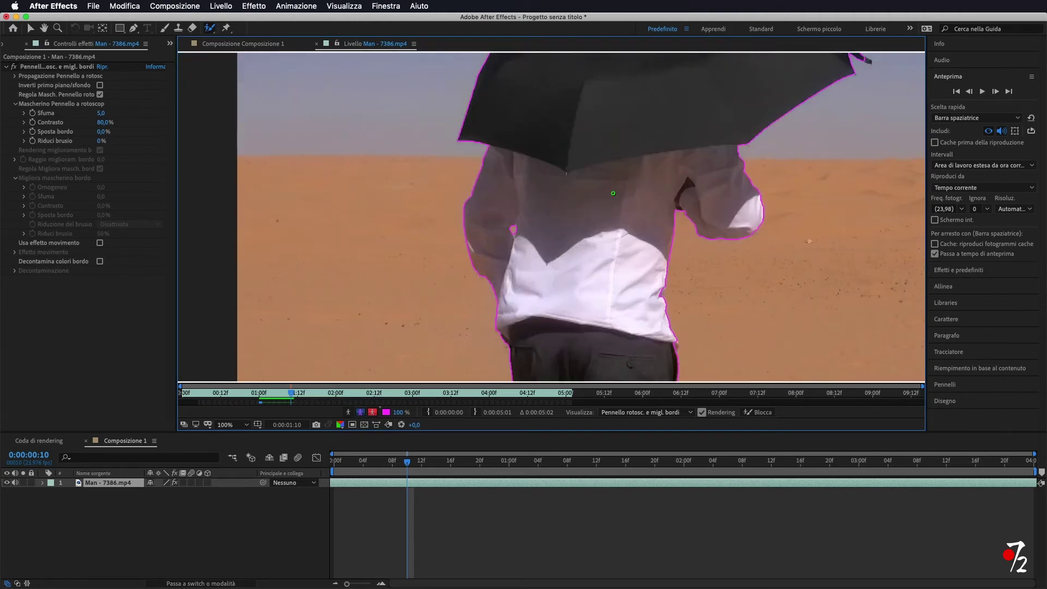
Step to frame 11 and paint the left arm and hand into the mask
click(995, 92)
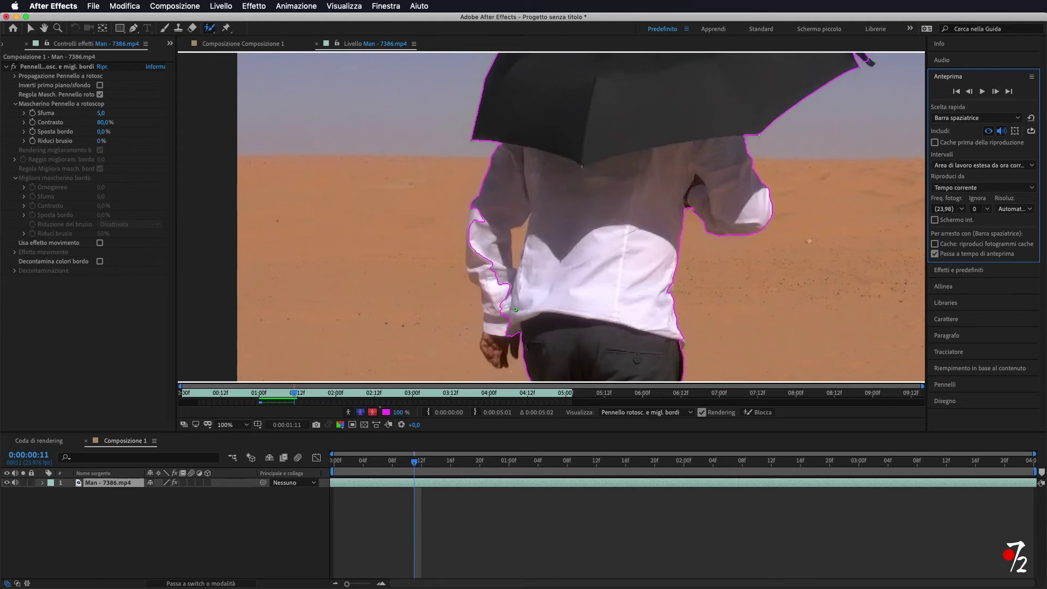
drag(478, 210, 491, 332)
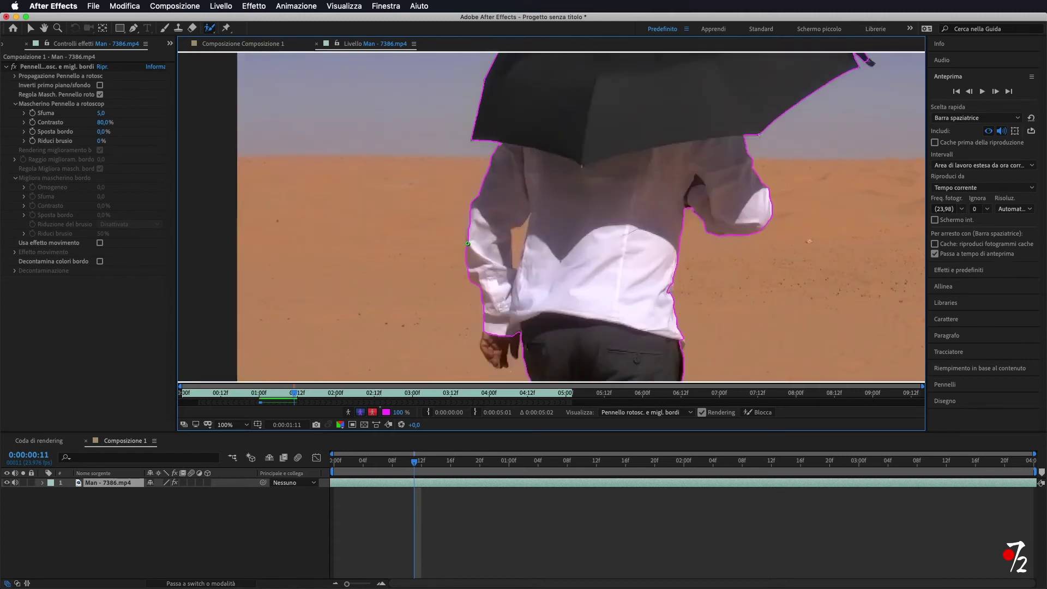
drag(467, 243, 472, 211)
drag(500, 334, 514, 343)
Zoom in to remove the sand strip beside the sleeve, then magnify the hand to check edges
scroll(497, 369, up, 2)
scroll(465, 325, up, 2)
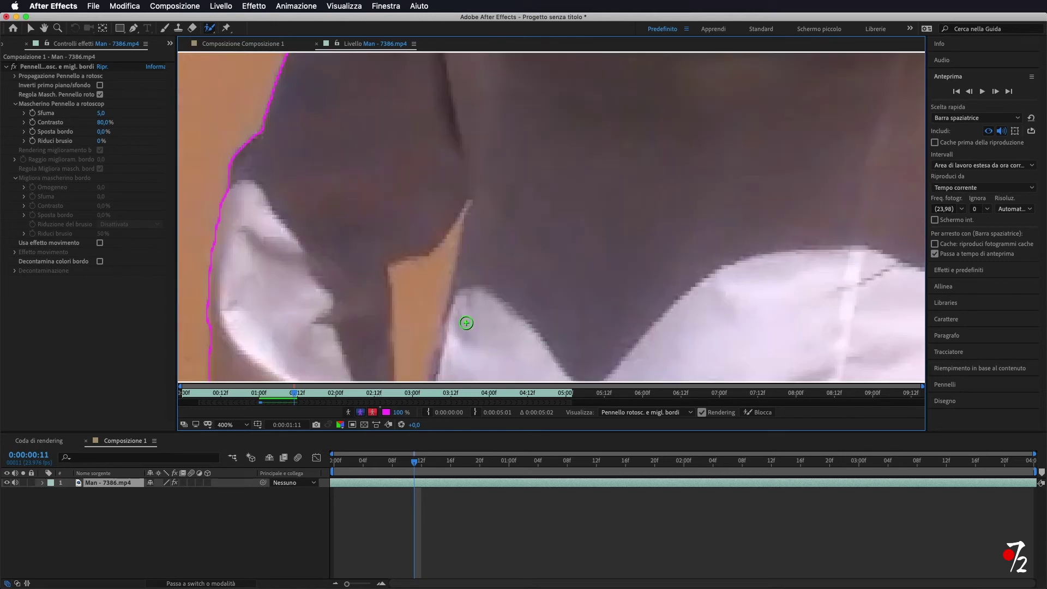
drag(452, 320, 546, 67)
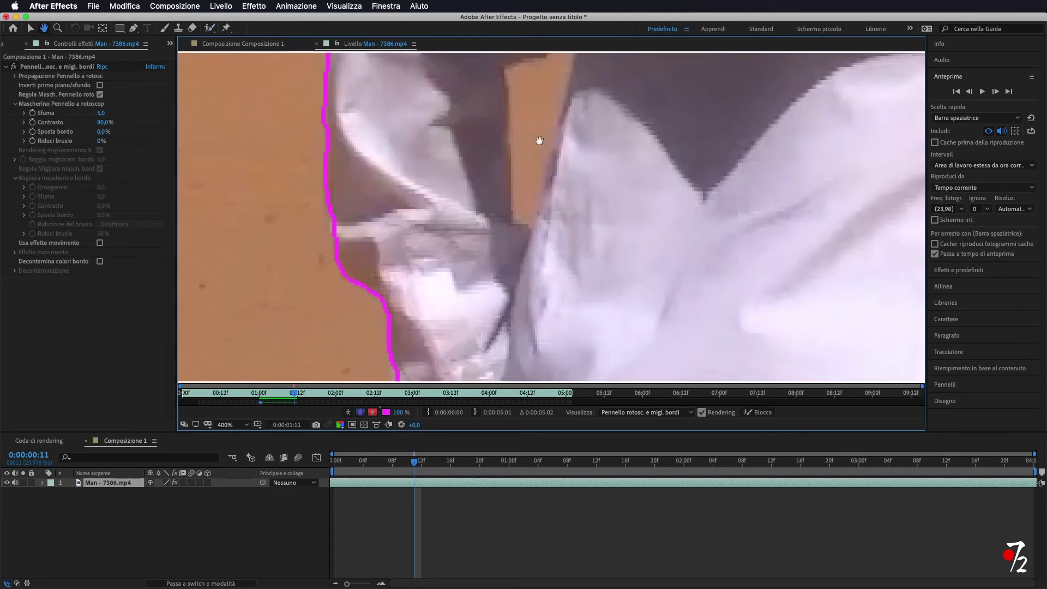
click(210, 28)
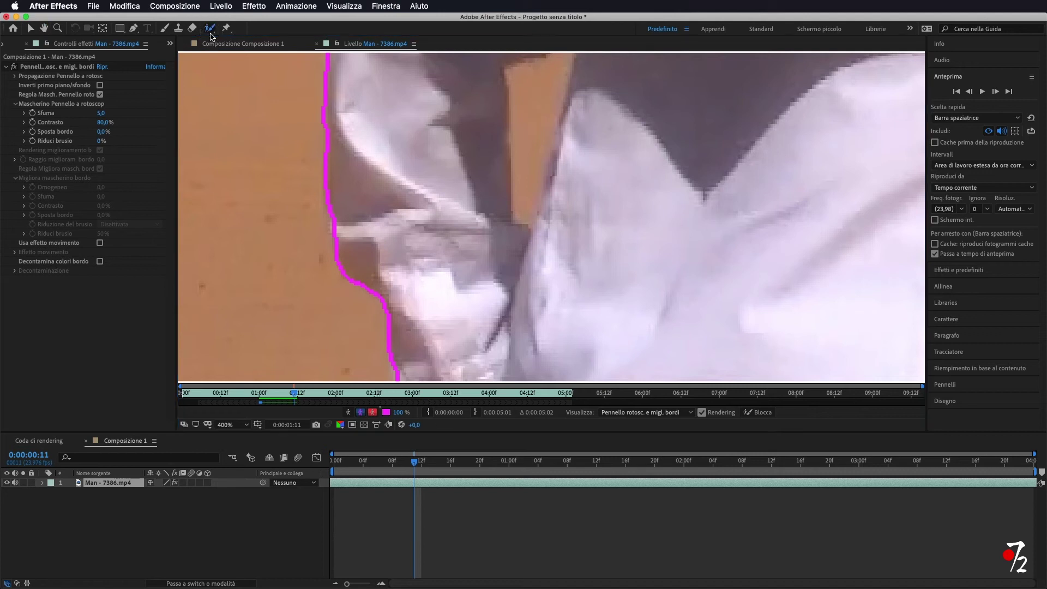
drag(535, 80, 532, 143)
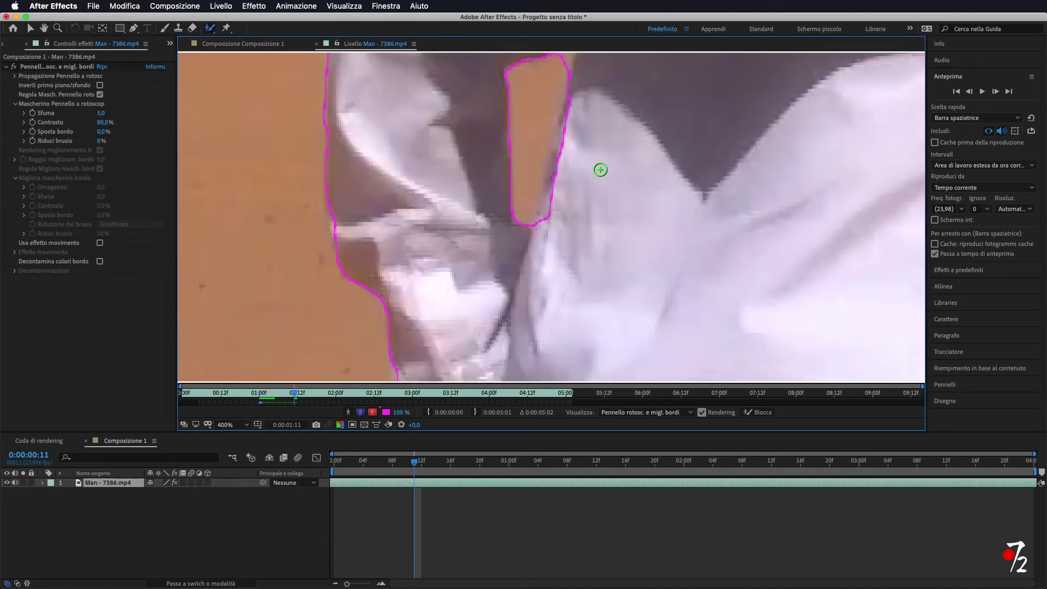
key(comma)
drag(556, 260, 576, 147)
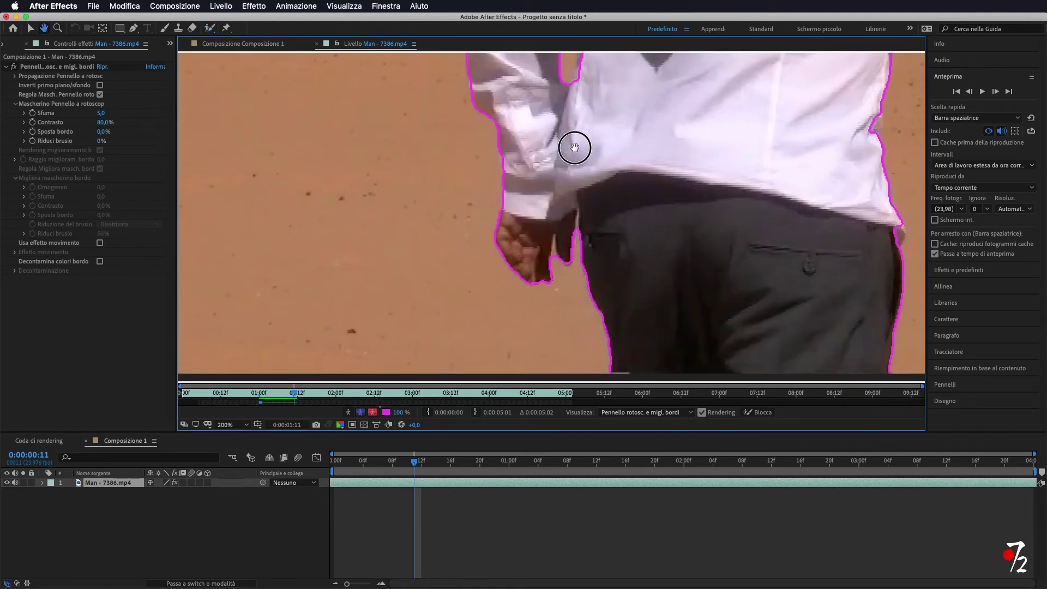
key(period)
key(period)
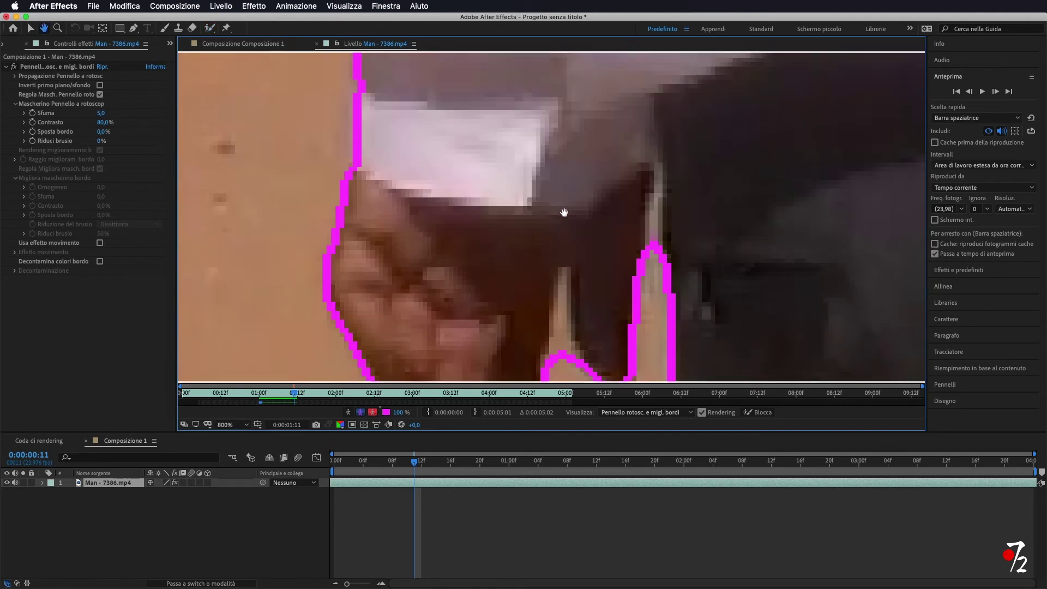
key(period)
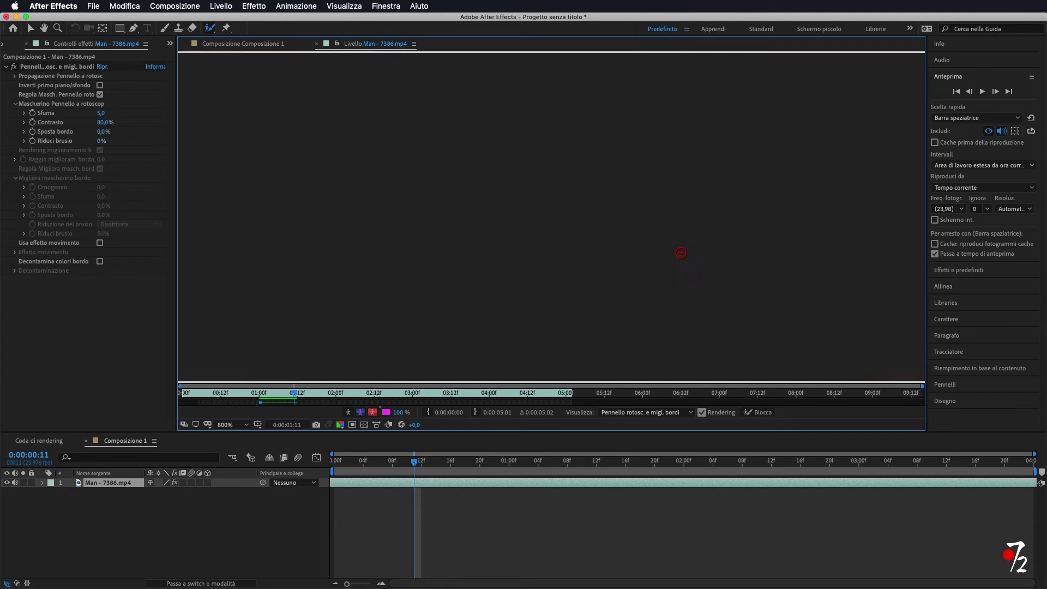
Advance one frame and zoom in on the shirt's lower edge, ready to refine the matte
scroll(564, 255, down, 6)
scroll(591, 201, up, 2)
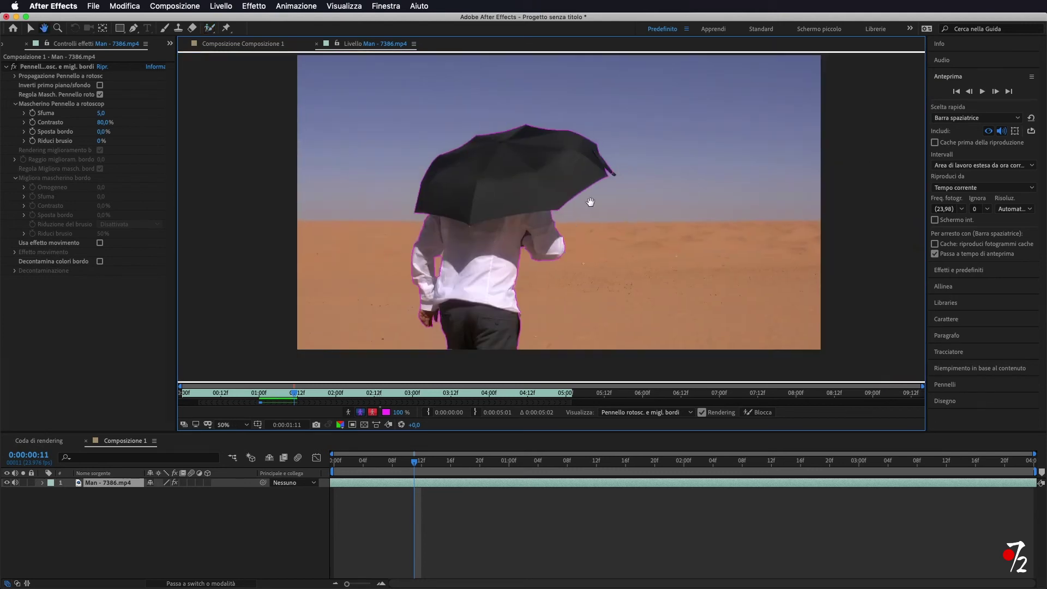
scroll(613, 202, up, 2)
scroll(684, 143, up, 1)
scroll(684, 143, down, 6)
click(996, 91)
scroll(565, 206, up, 6)
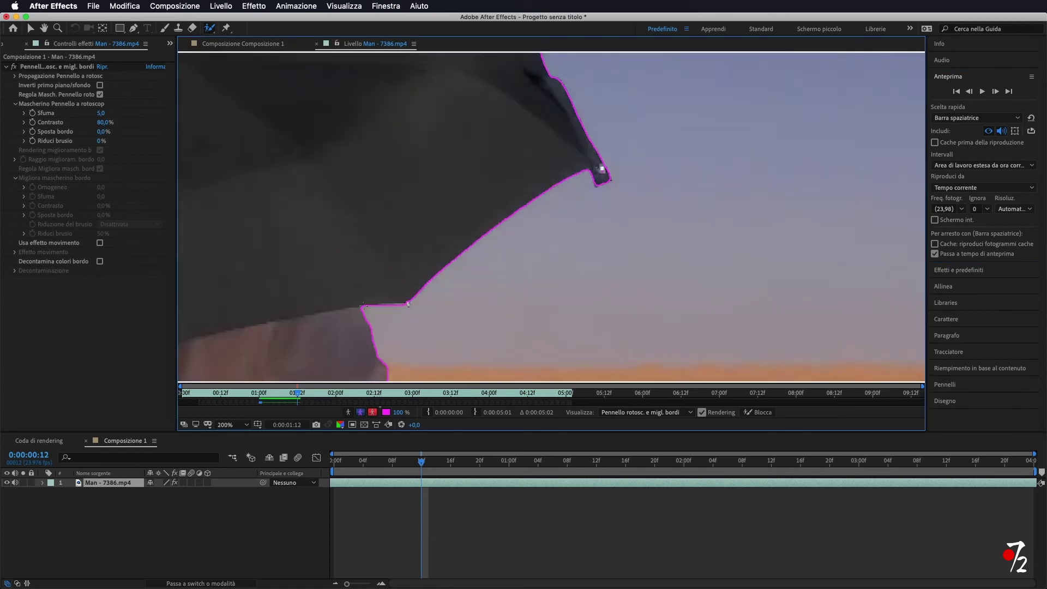
scroll(545, 154, down, 2)
drag(545, 154, 435, 274)
key(space)
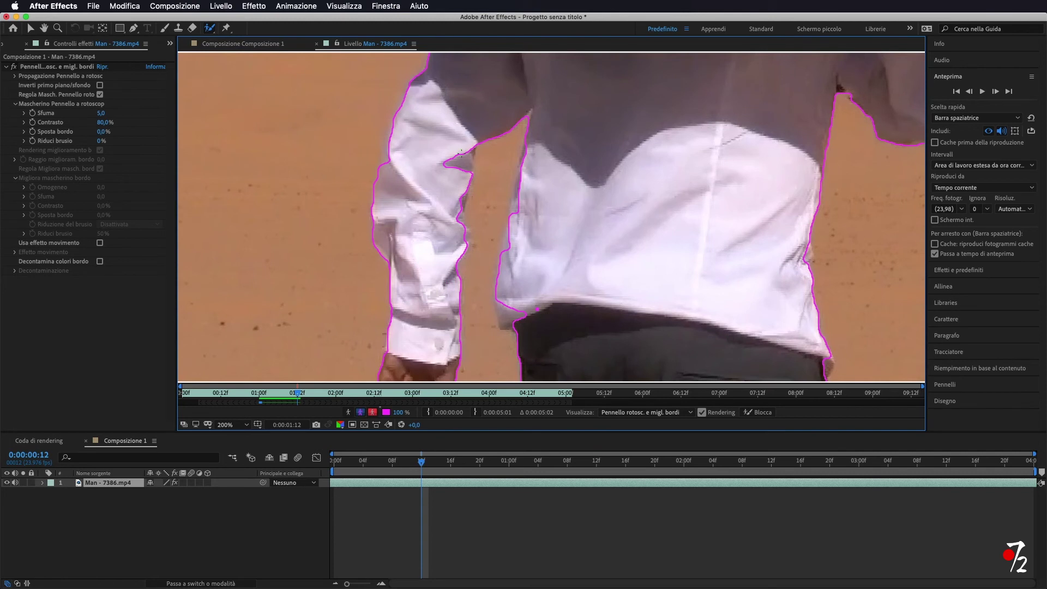
Refine the matte along the shirt's lower-left edge and sand gap, then step forward two frames
drag(501, 292, 529, 331)
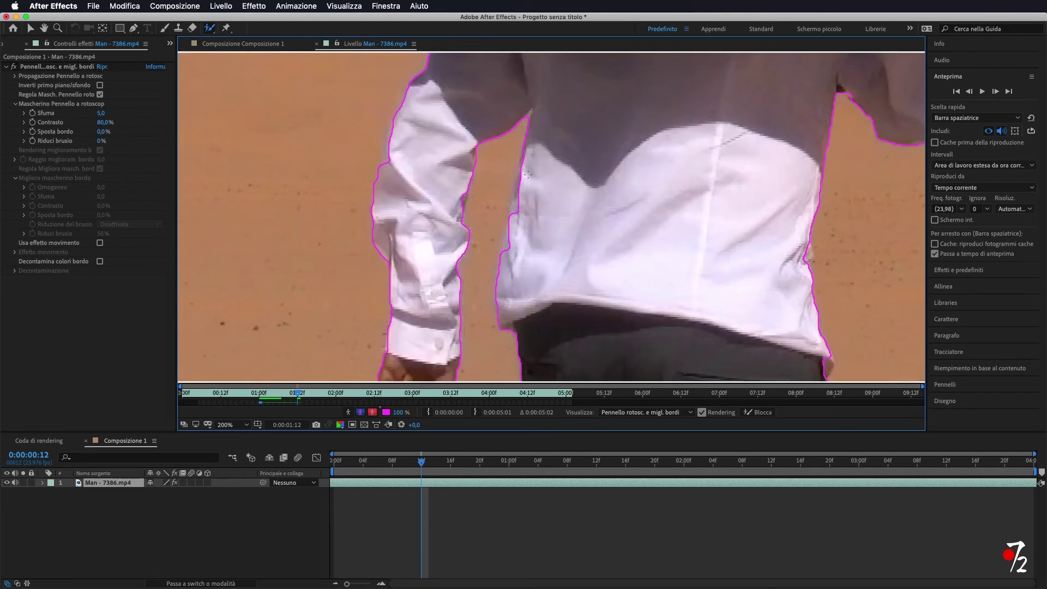
drag(520, 158, 502, 246)
scroll(490, 197, down, 4)
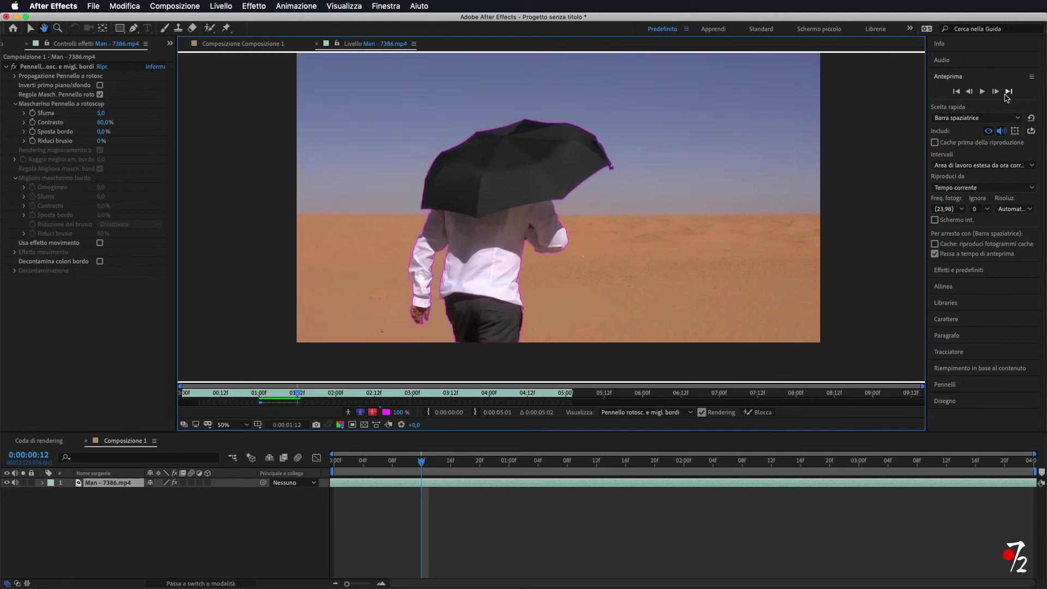
click(996, 92)
click(995, 91)
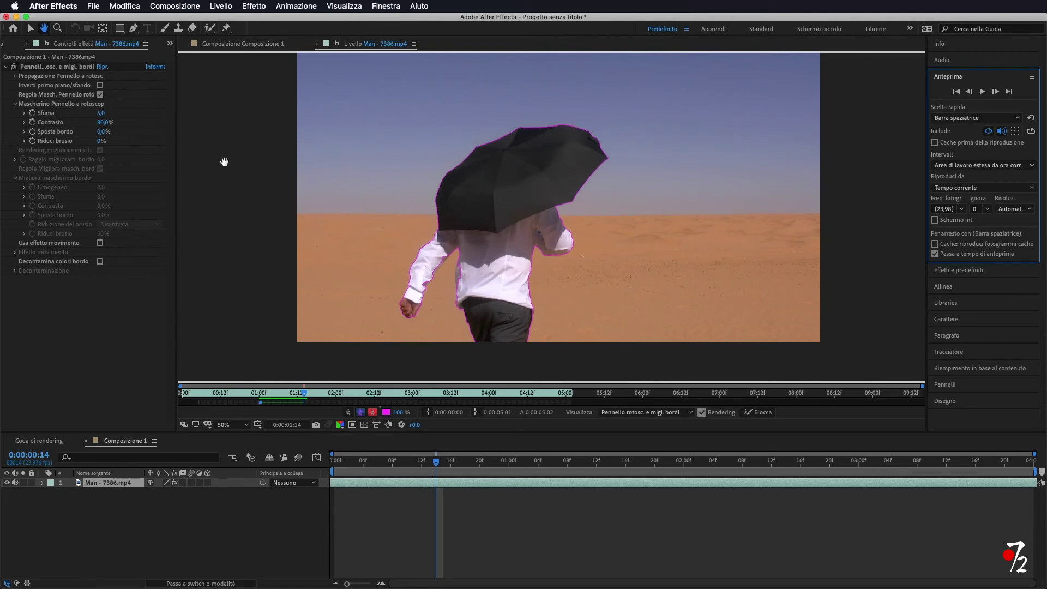
Return to the Composizione 1 view with the Selection tool and show the Project panel
click(272, 278)
key(v)
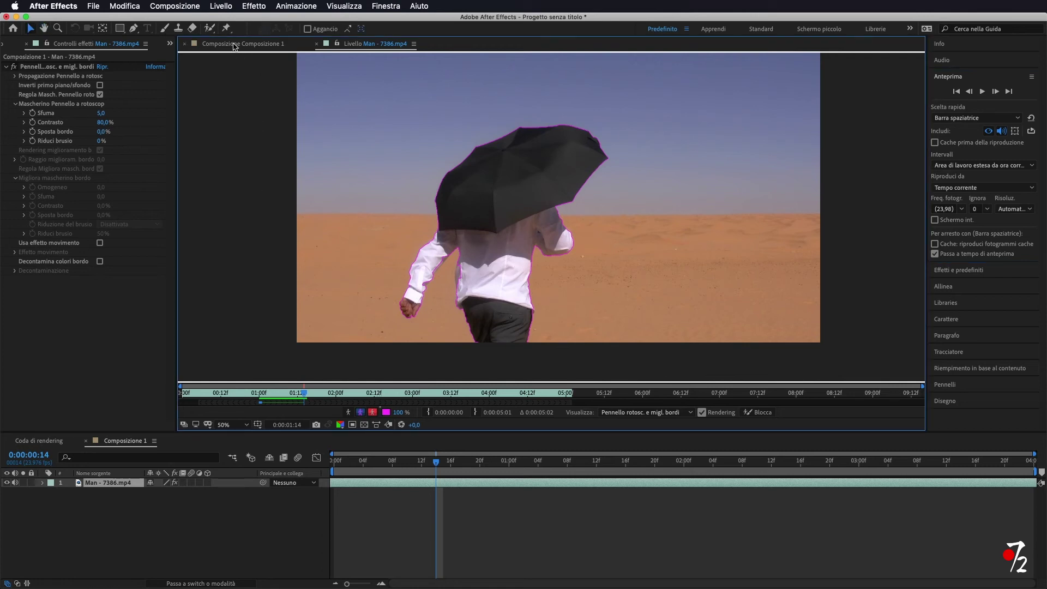
click(245, 46)
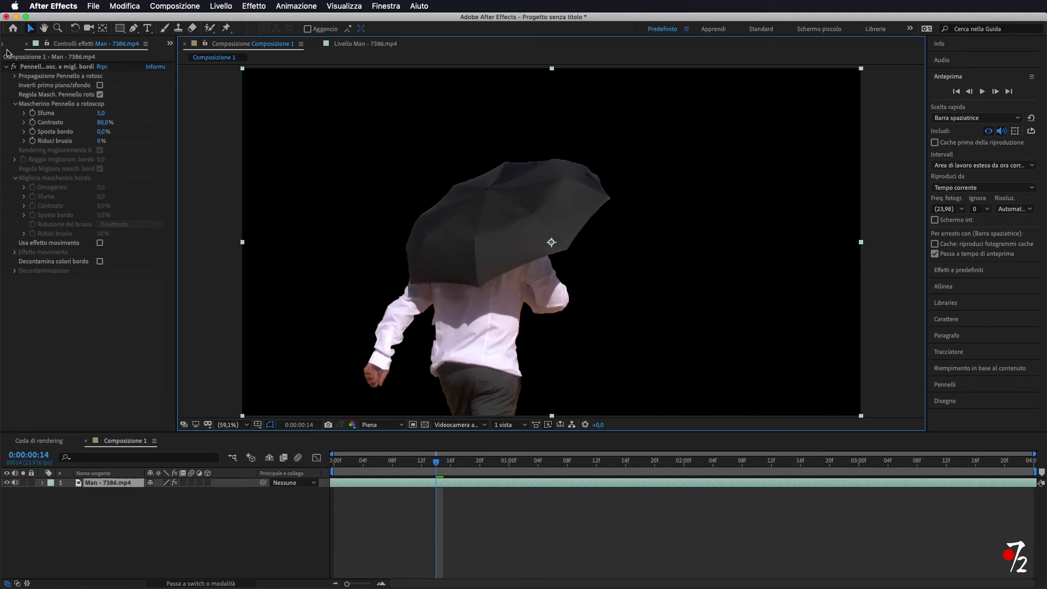
click(170, 43)
click(185, 57)
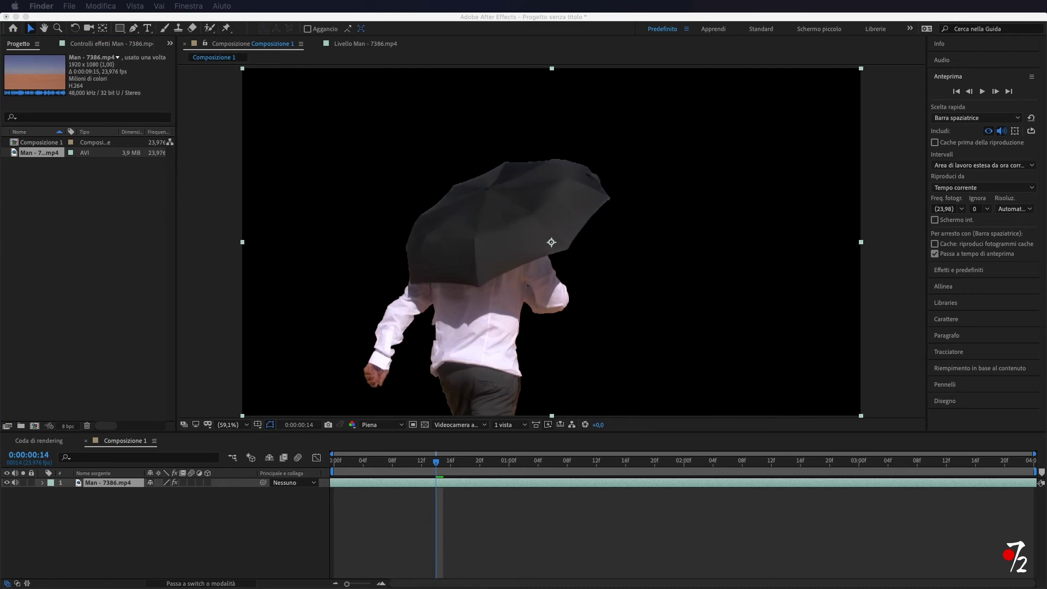
Import Beach_Background JPG and place it beneath the man layer, then return to an earlier frame
drag(47, 148, 64, 203)
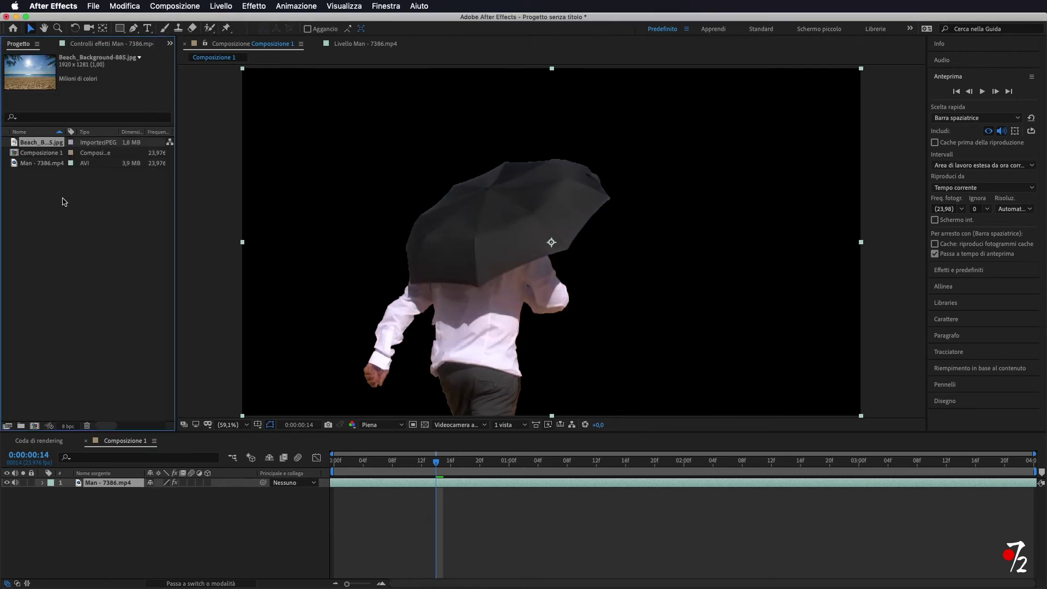
drag(43, 148, 90, 502)
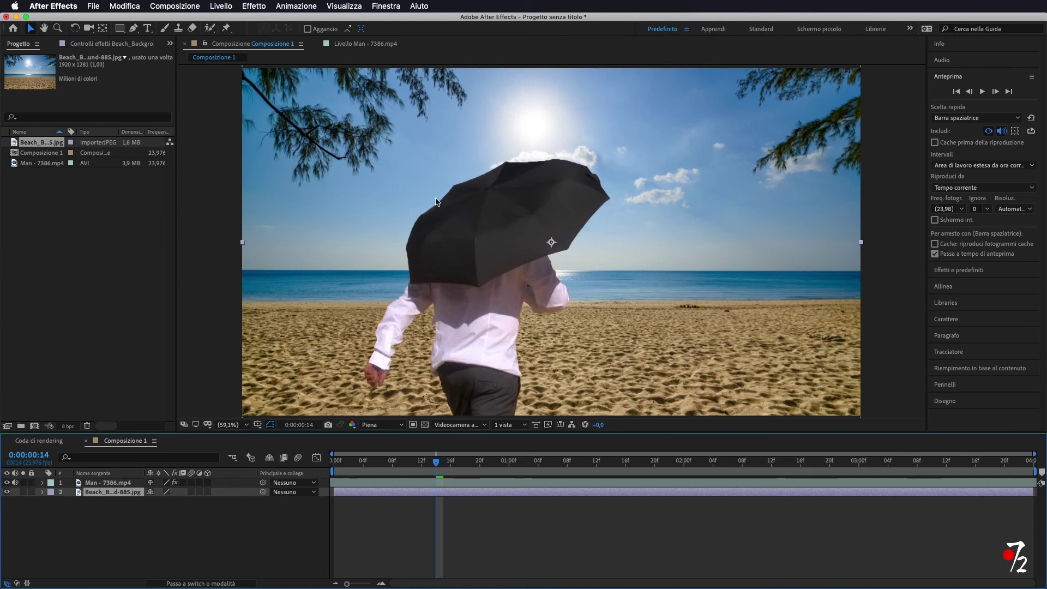
mouse_move(436, 463)
mouse_down()
mouse_move(354, 469)
mouse_move(415, 468)
mouse_up()
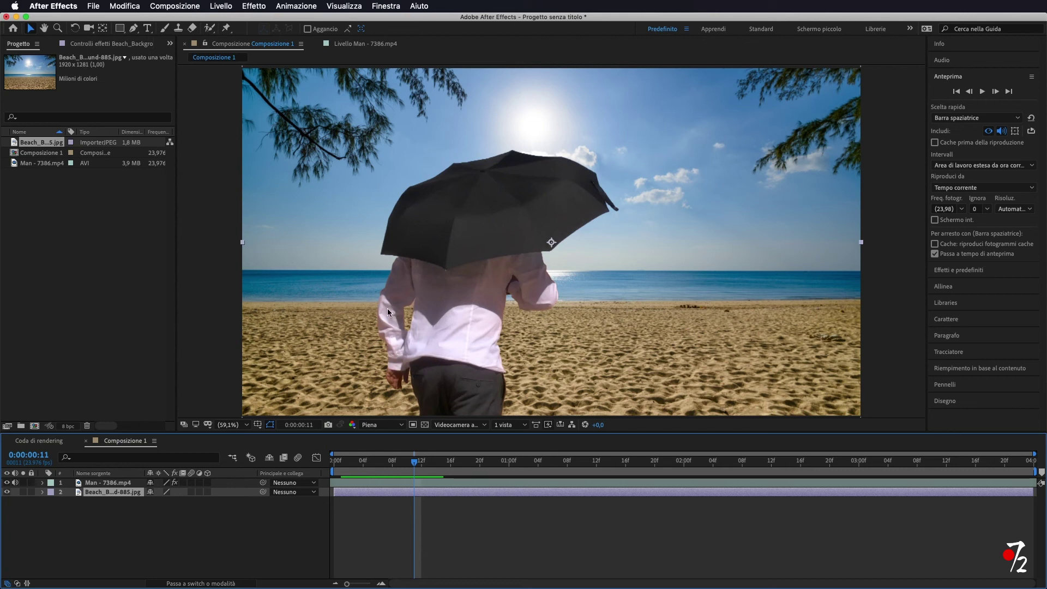
Open the man layer's Effect Controls and set the matte feather (Sfuma) to 14,3
click(110, 484)
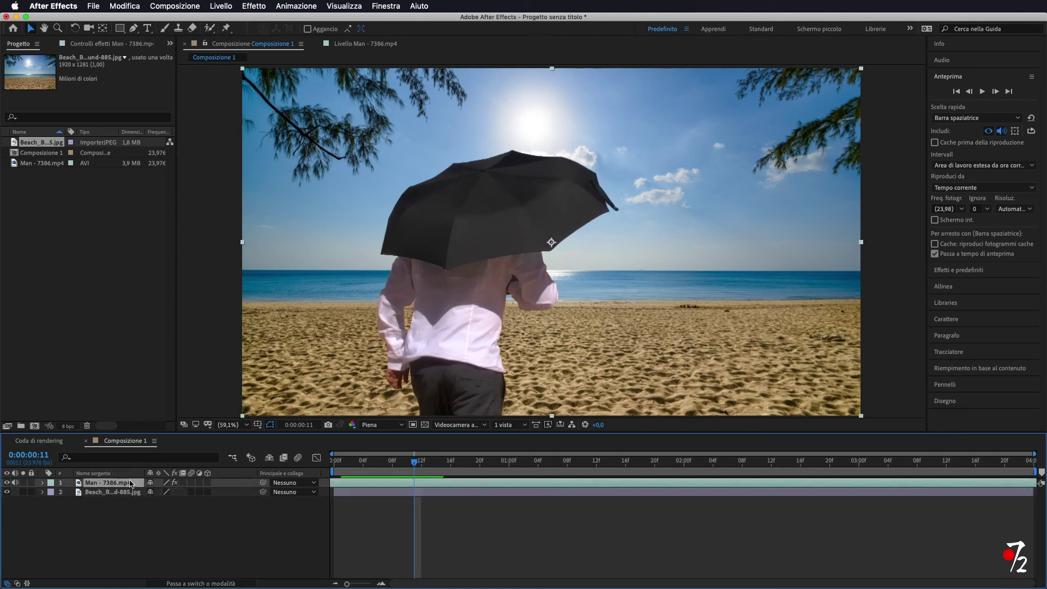
click(92, 43)
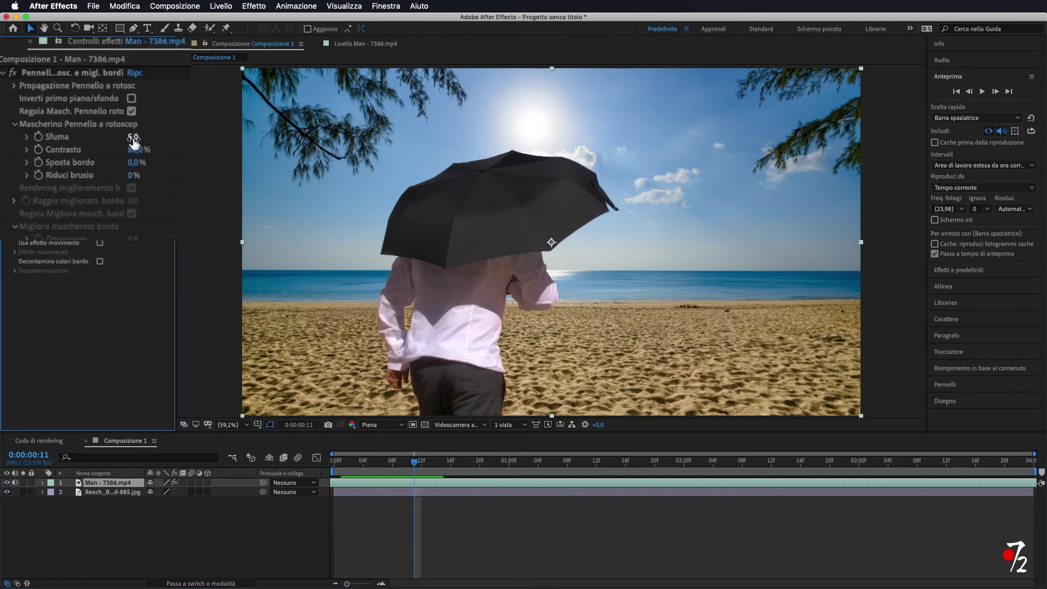
drag(133, 142, 163, 116)
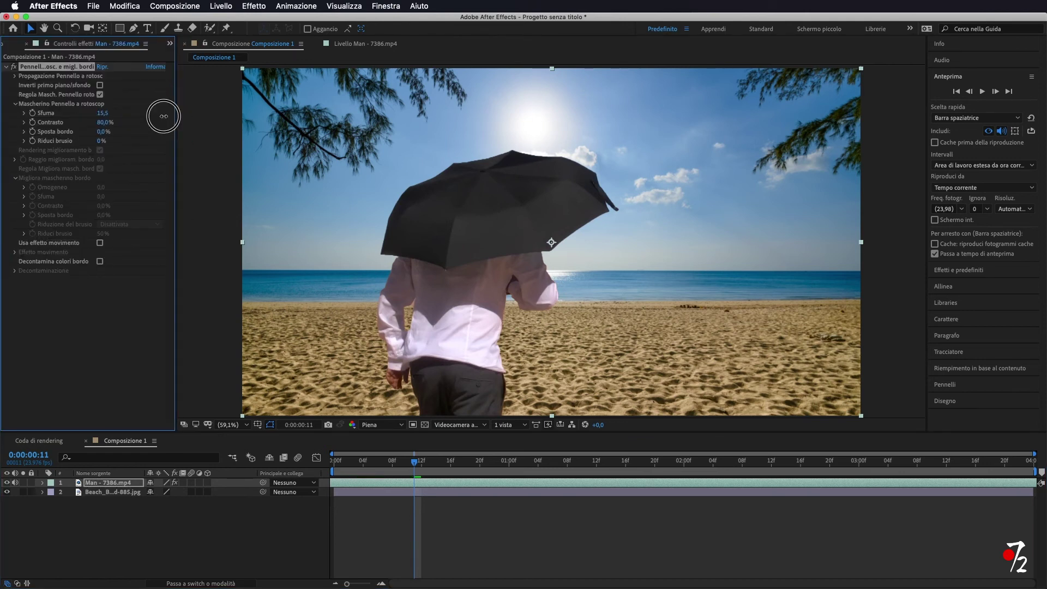
drag(102, 114, 107, 127)
Try various Sposta bordo values, then reset the edge shift to 0%
drag(102, 133, 114, 135)
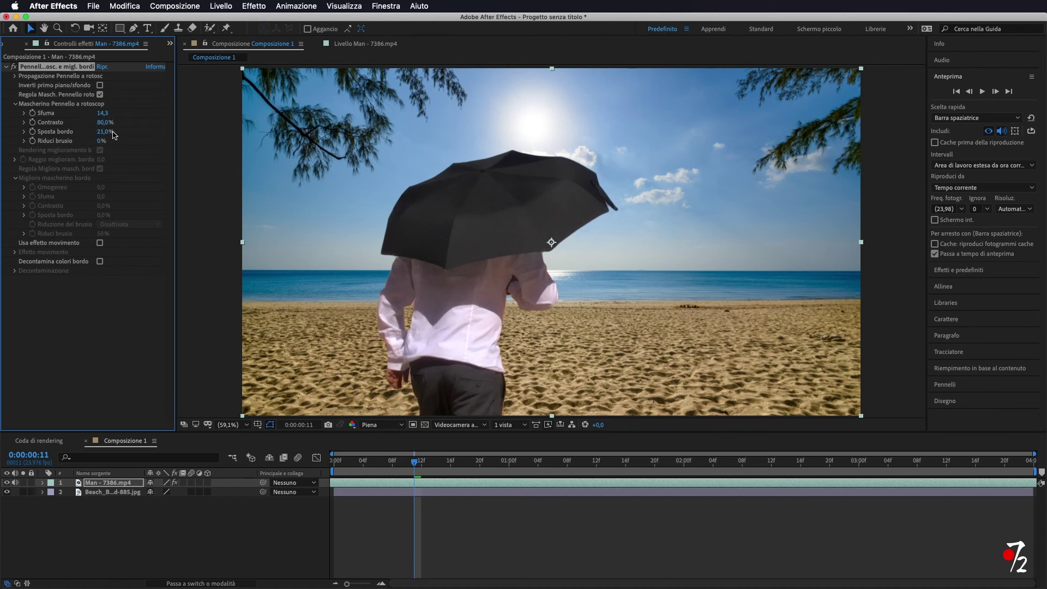
drag(105, 132, 146, 134)
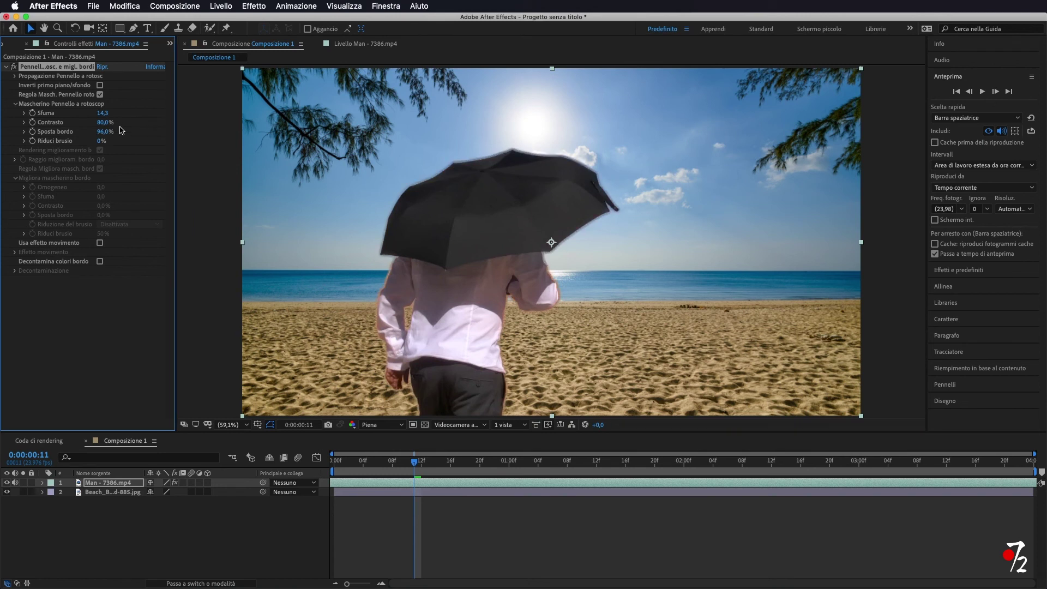
drag(107, 133, 148, 136)
drag(106, 131, 64, 132)
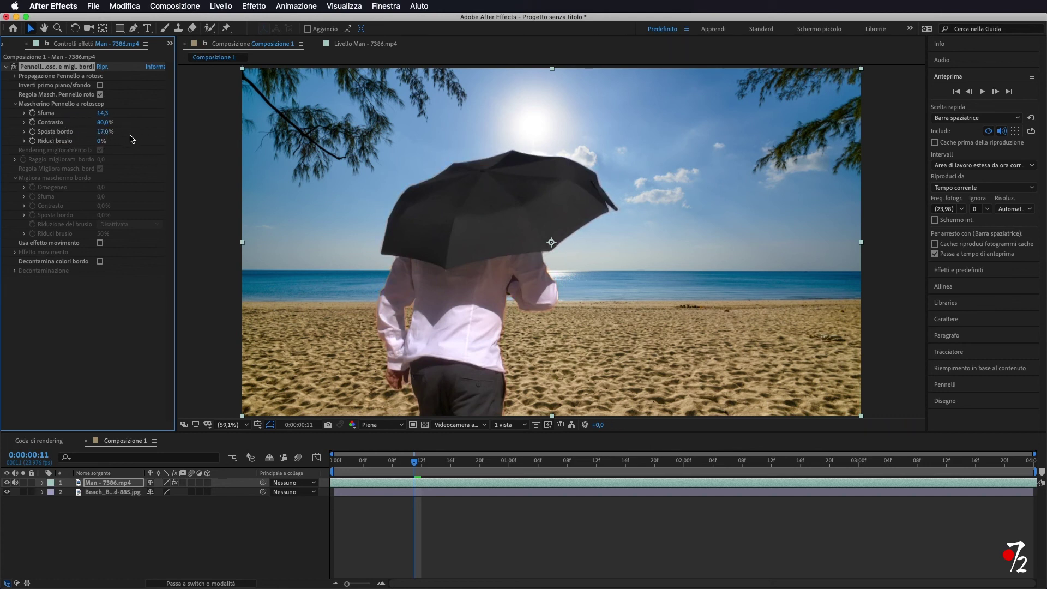
drag(107, 131, 57, 135)
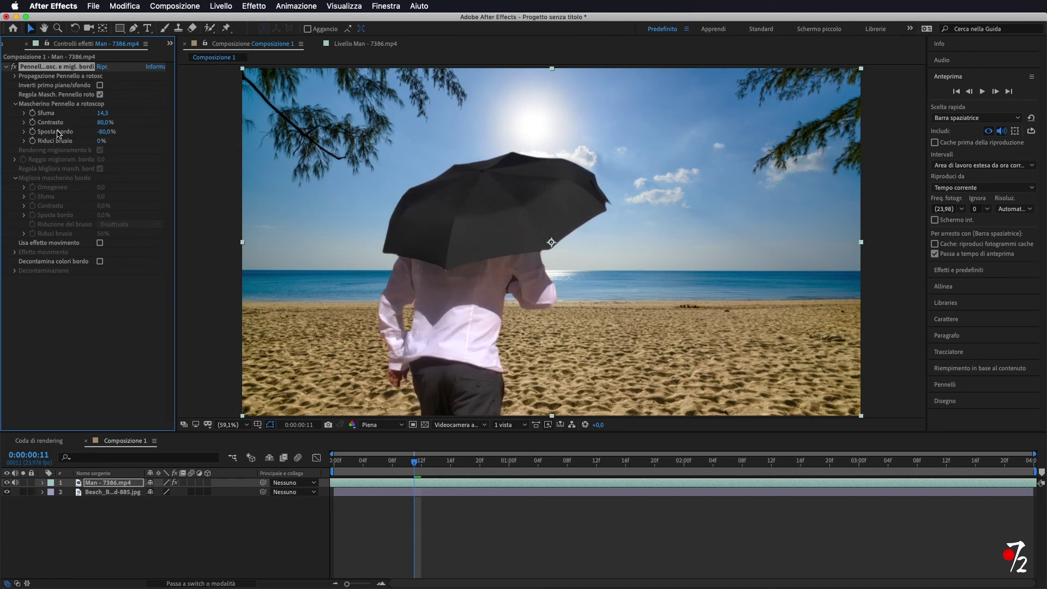
click(104, 132)
text(0)
key(Return)
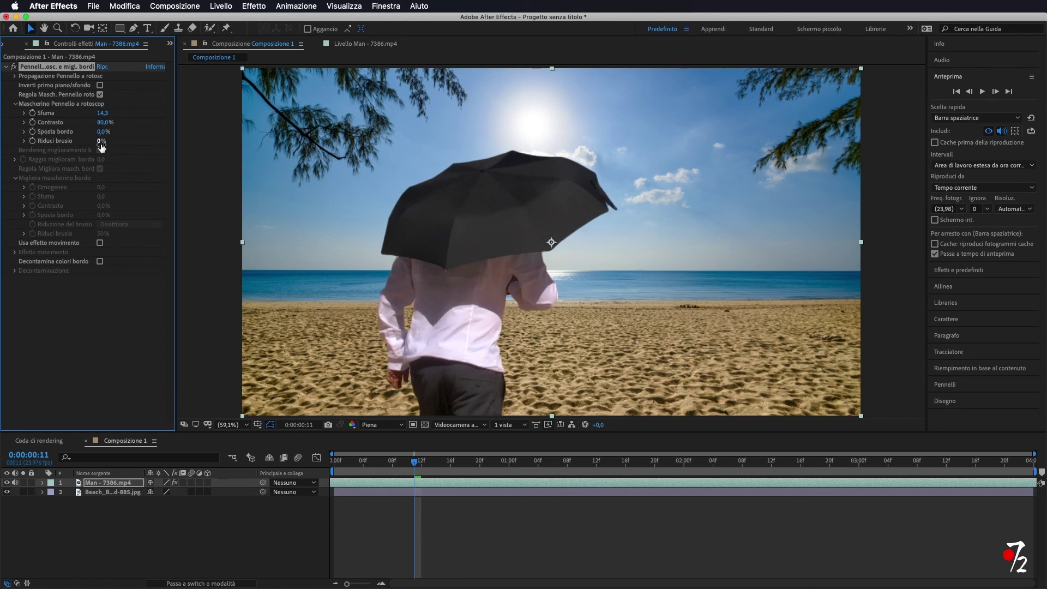
Set chatter reduction (Riduci brusio) to 58%
drag(90, 144, 113, 149)
drag(103, 140, 116, 143)
drag(103, 141, 98, 151)
Apply Curves to the man layer, darken it, and switch to the blue channel
click(954, 271)
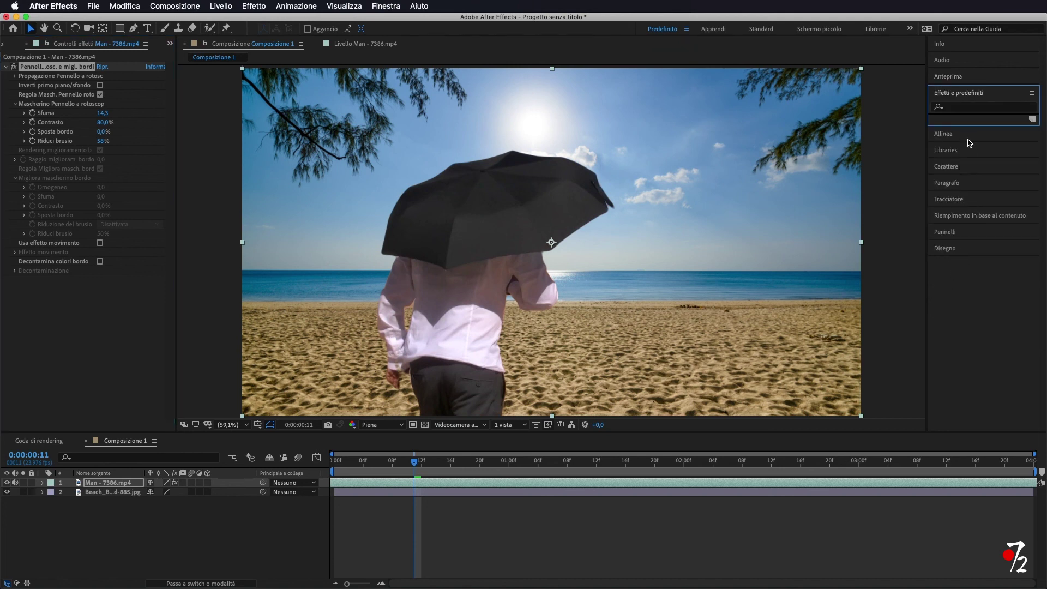
text(curve)
double_click(974, 156)
drag(92, 322, 92, 332)
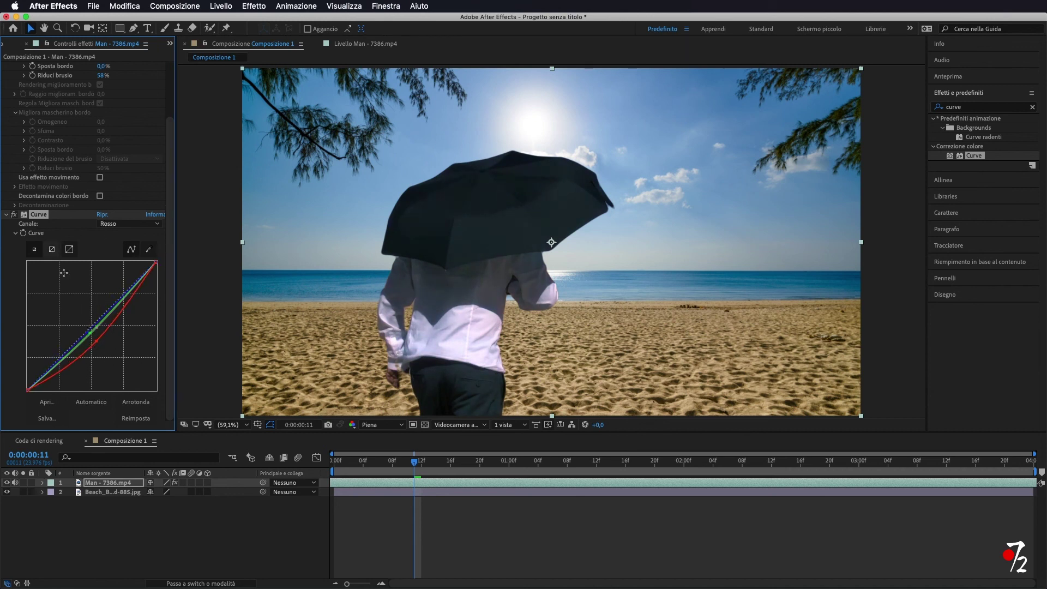
click(51, 250)
click(131, 392)
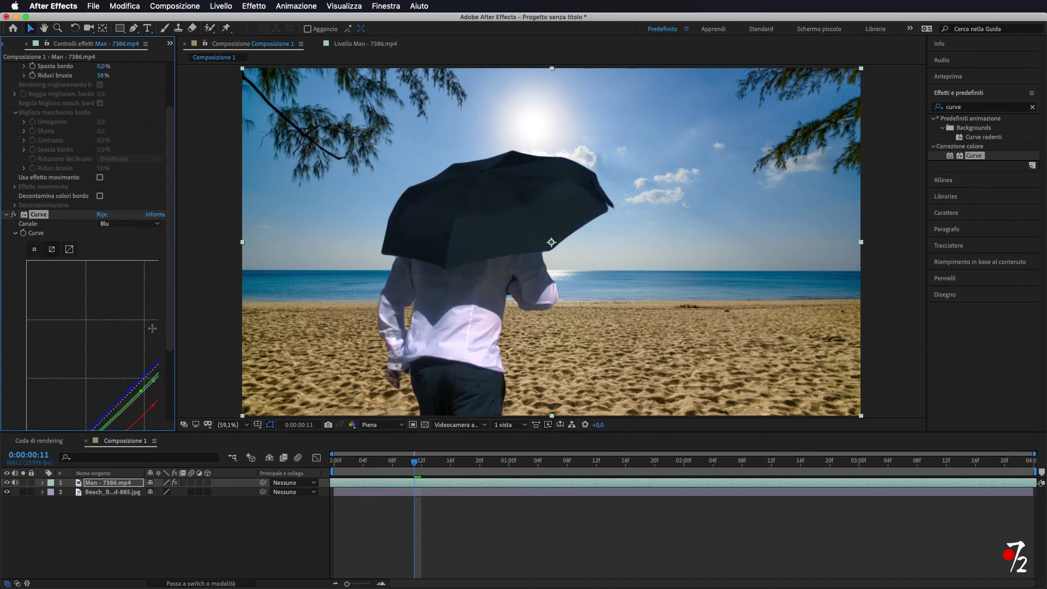
Apply Curves to the beach background layer and lift its curve to brighten it
click(113, 492)
double_click(974, 155)
drag(88, 184, 84, 176)
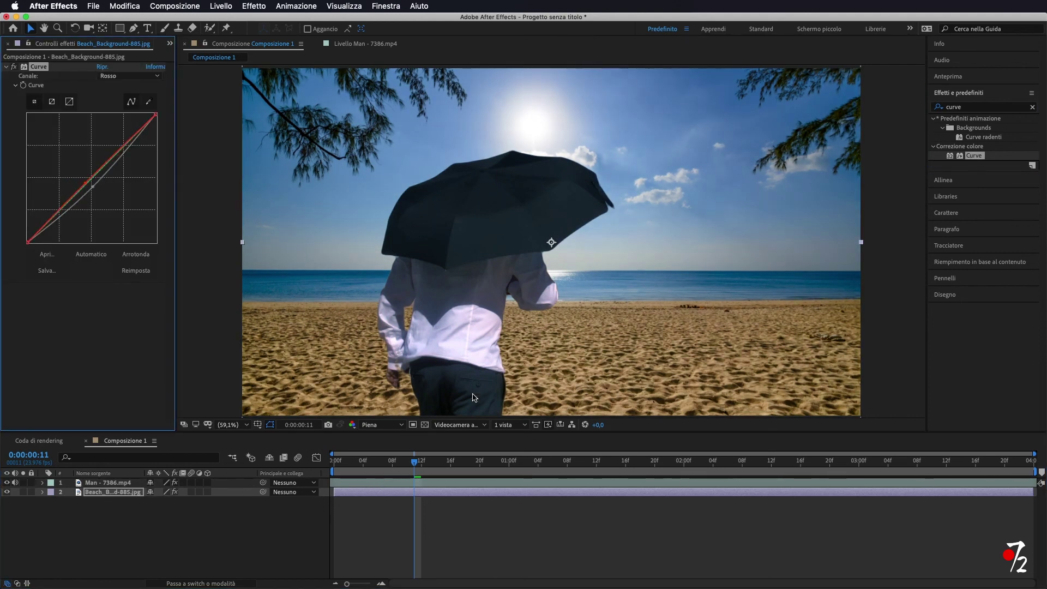
mouse_move(414, 465)
mouse_down()
mouse_move(309, 479)
mouse_move(494, 472)
mouse_move(355, 473)
mouse_move(372, 474)
mouse_up()
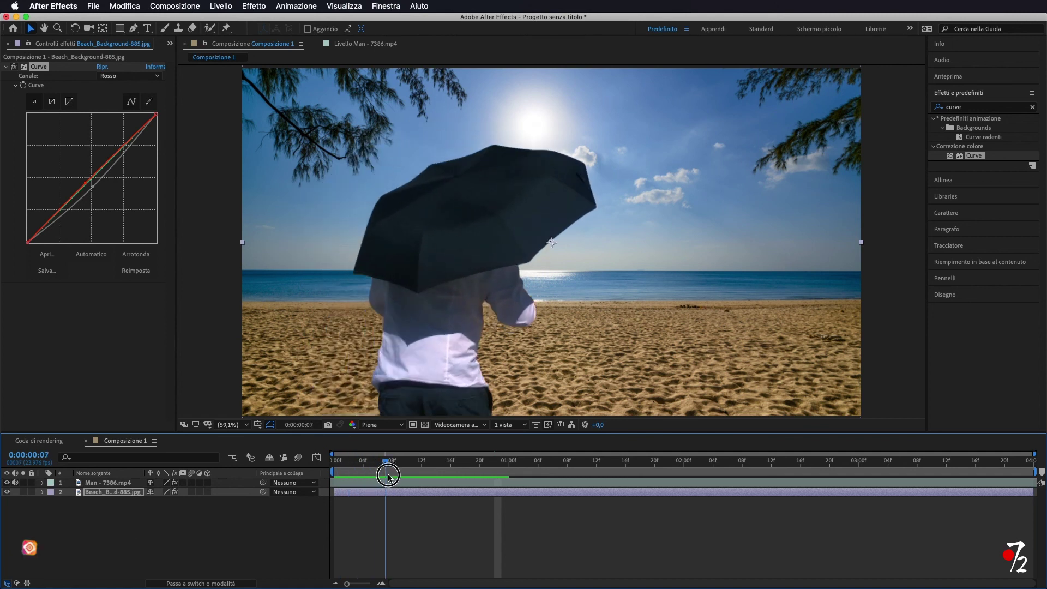
mouse_move(372, 475)
mouse_down()
mouse_move(406, 478)
mouse_move(317, 479)
mouse_up()
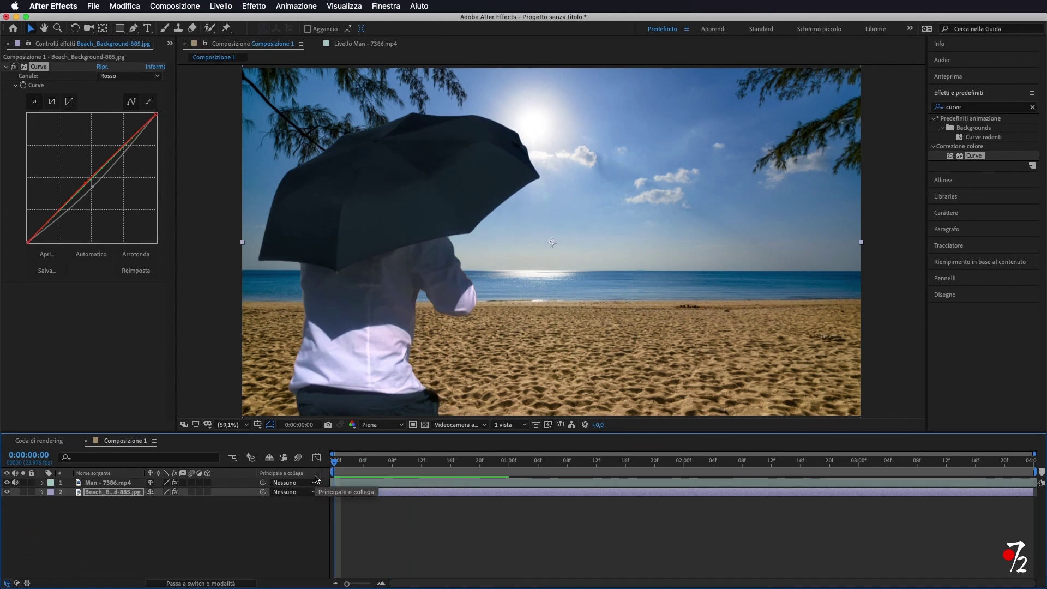